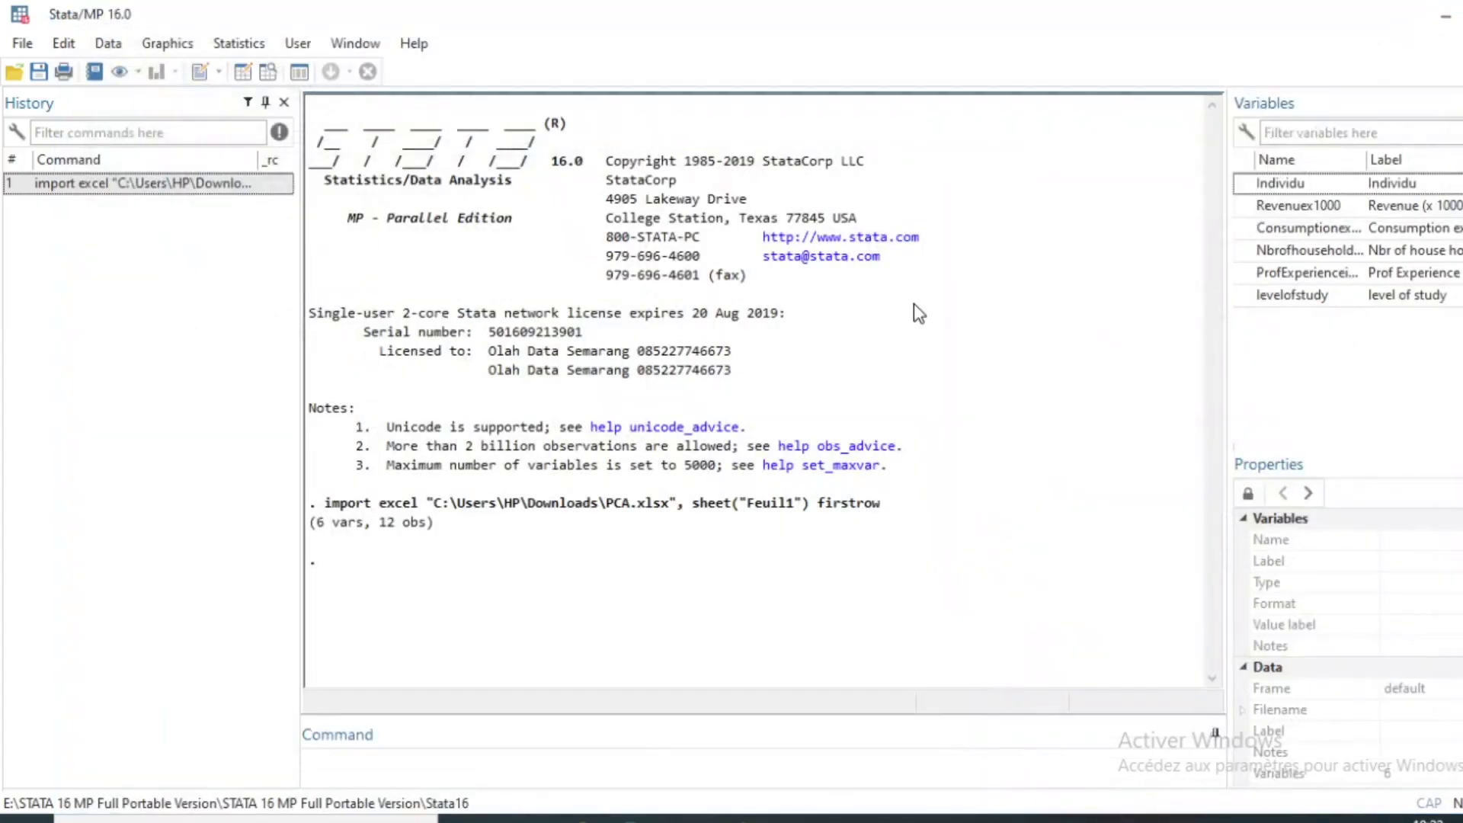
Step: Run a principal component analysis on Revenuex1000, Consumptionexpendituresx1000, NbrofhouseholdMembers, ProfExperienceinyears and levelofstudy
left_click(250, 43)
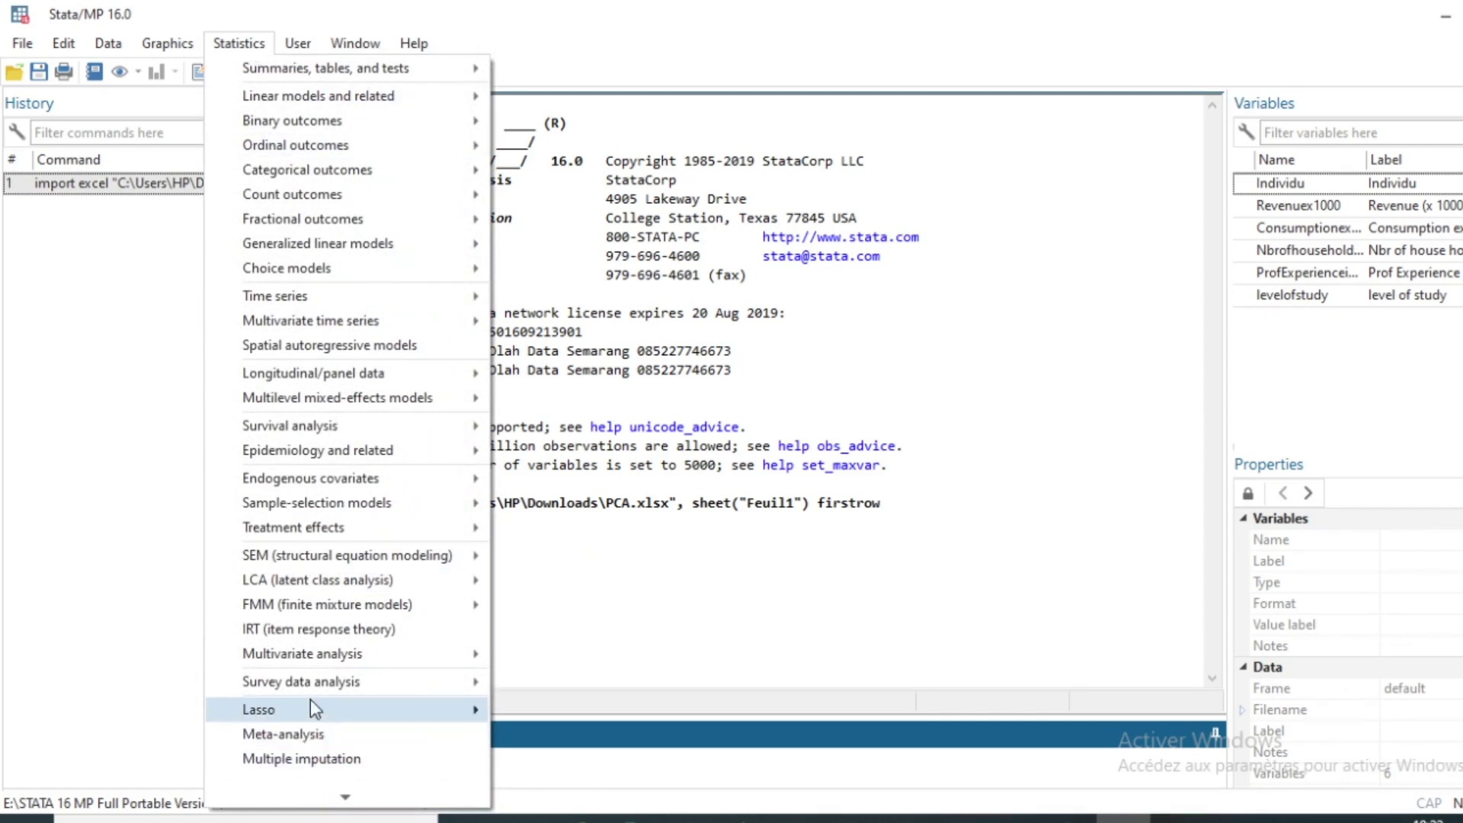
mouse_move(333, 656)
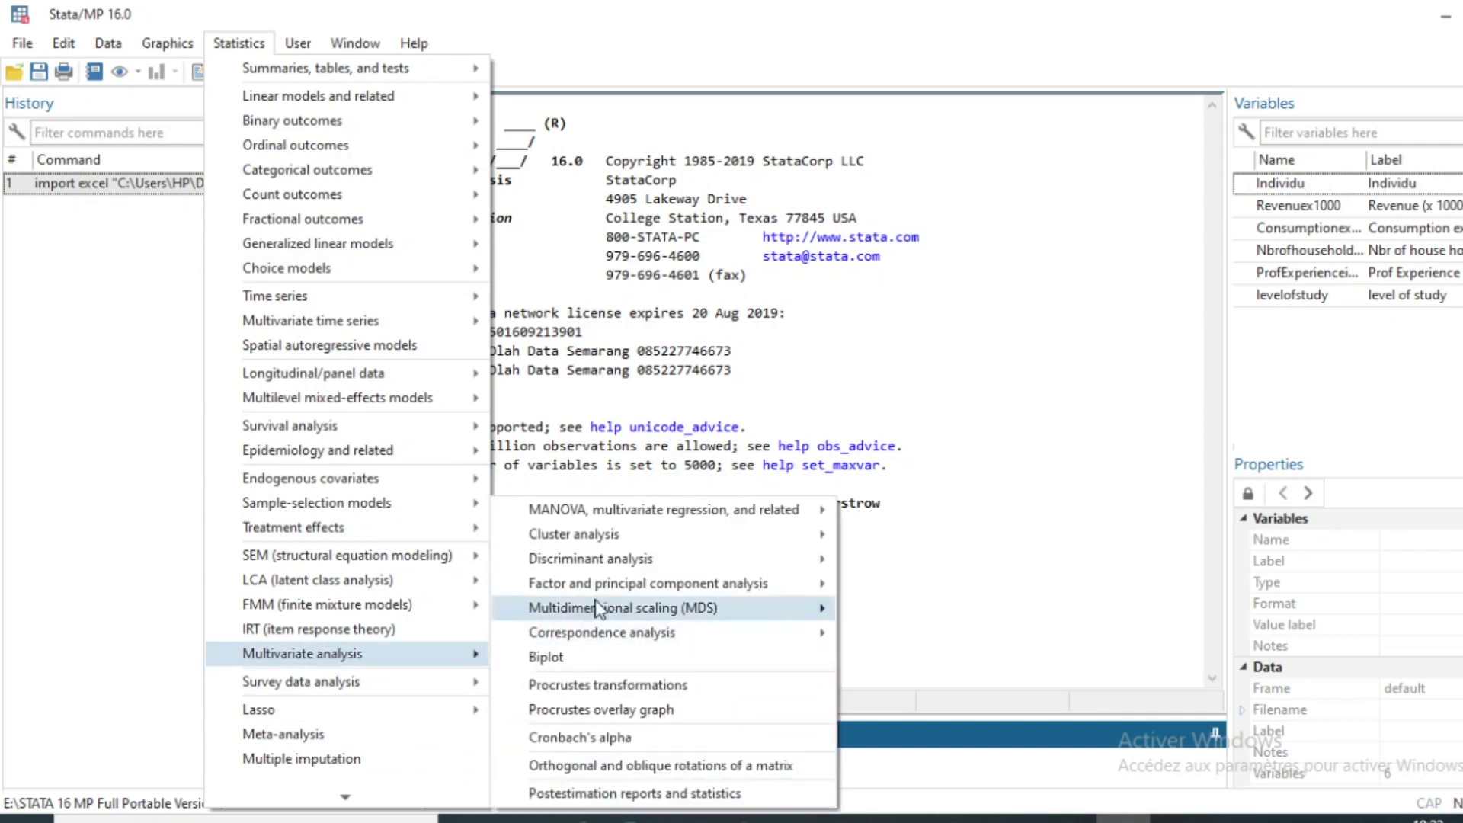
mouse_move(613, 582)
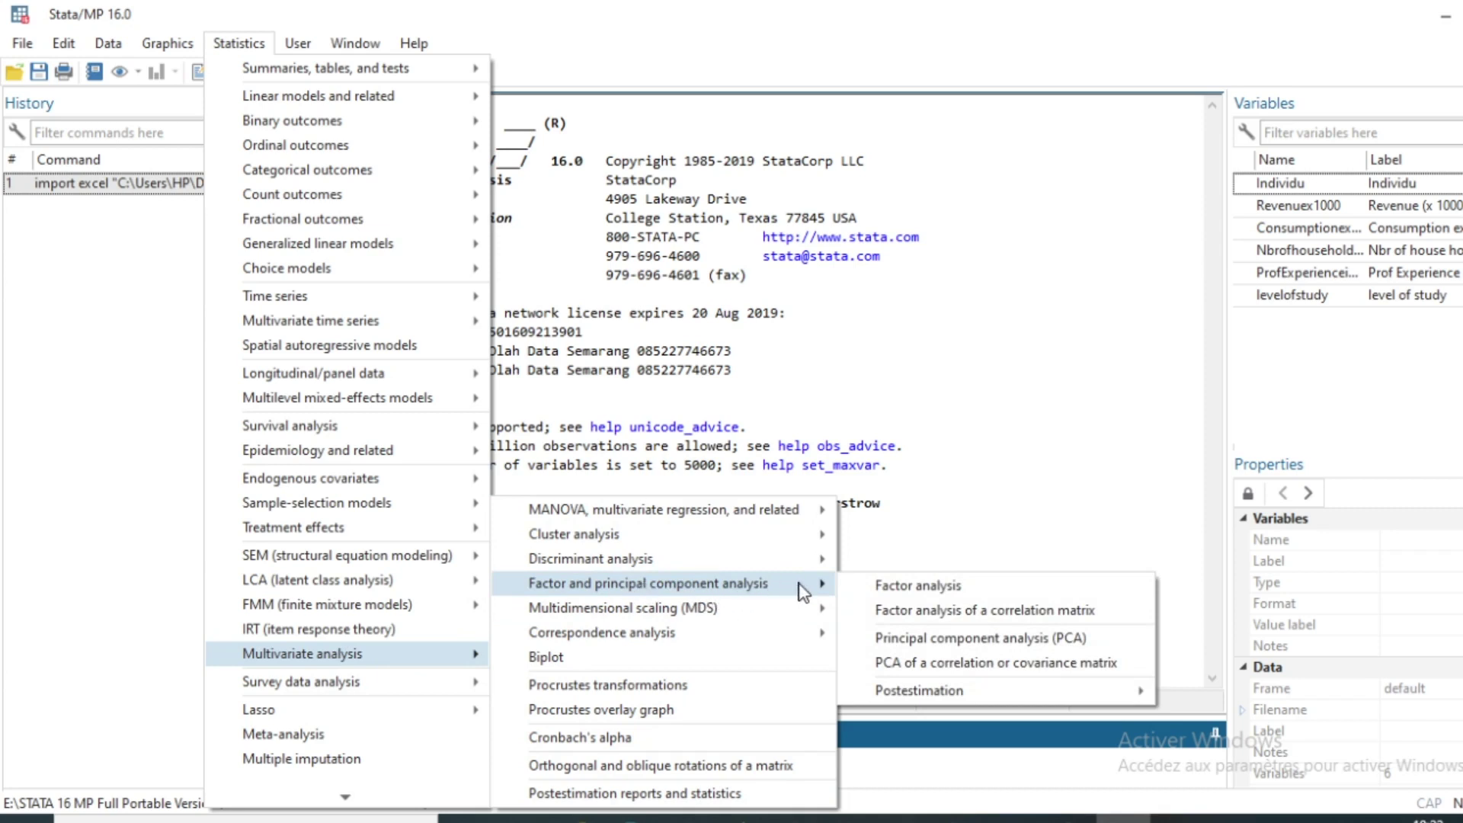
left_click(932, 640)
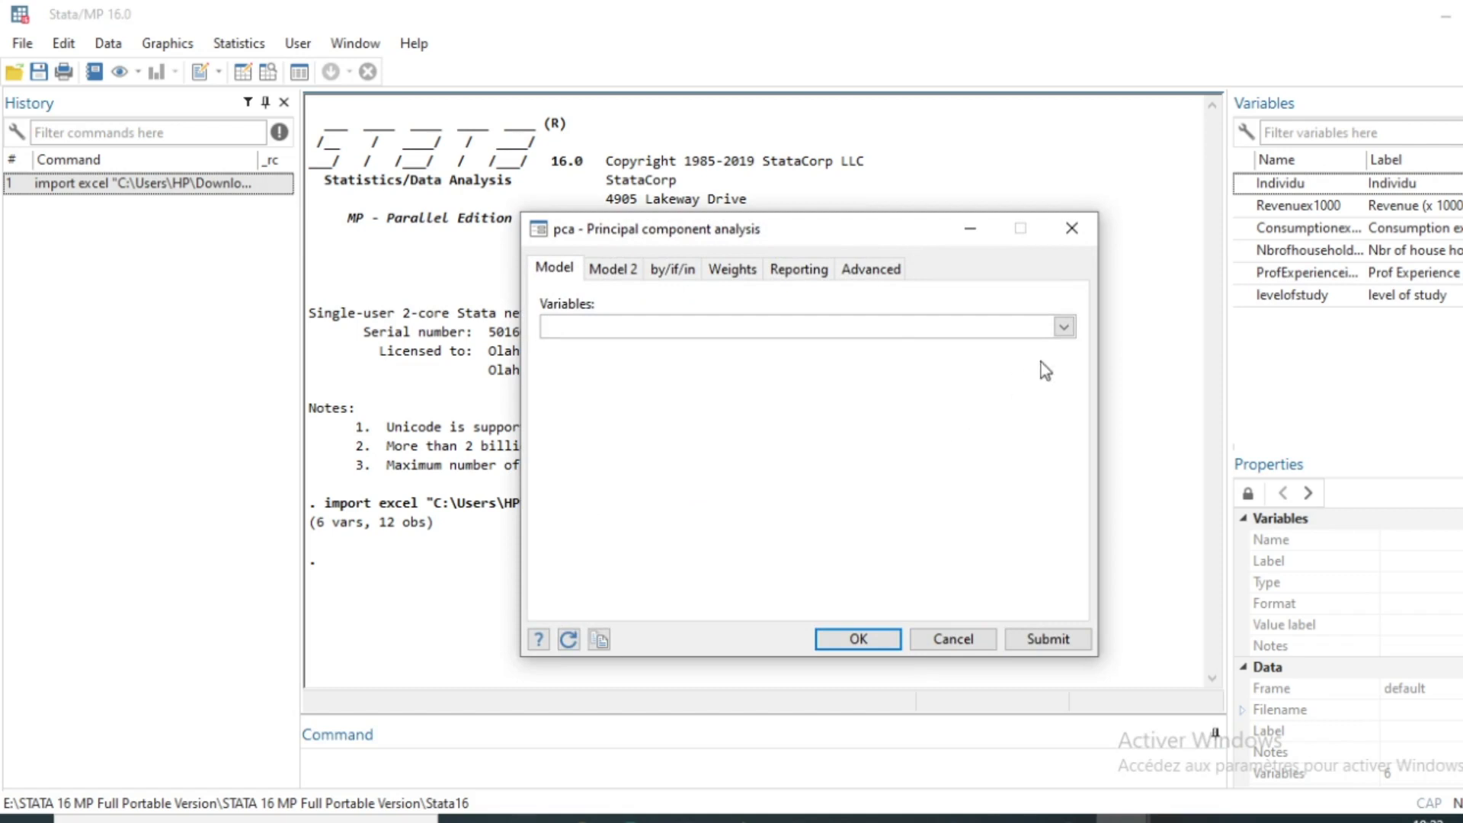
left_click(1064, 326)
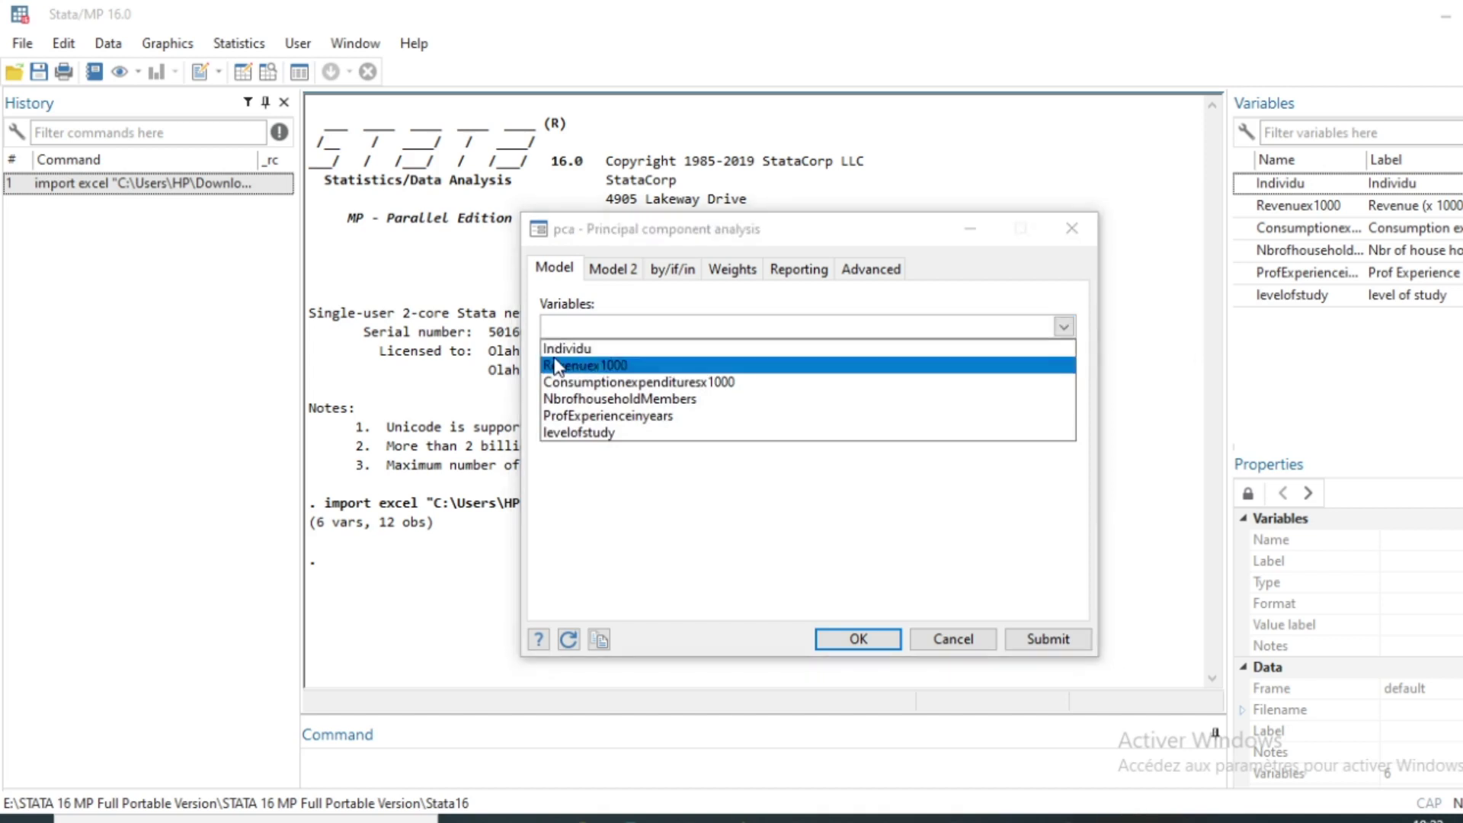
left_click(614, 372)
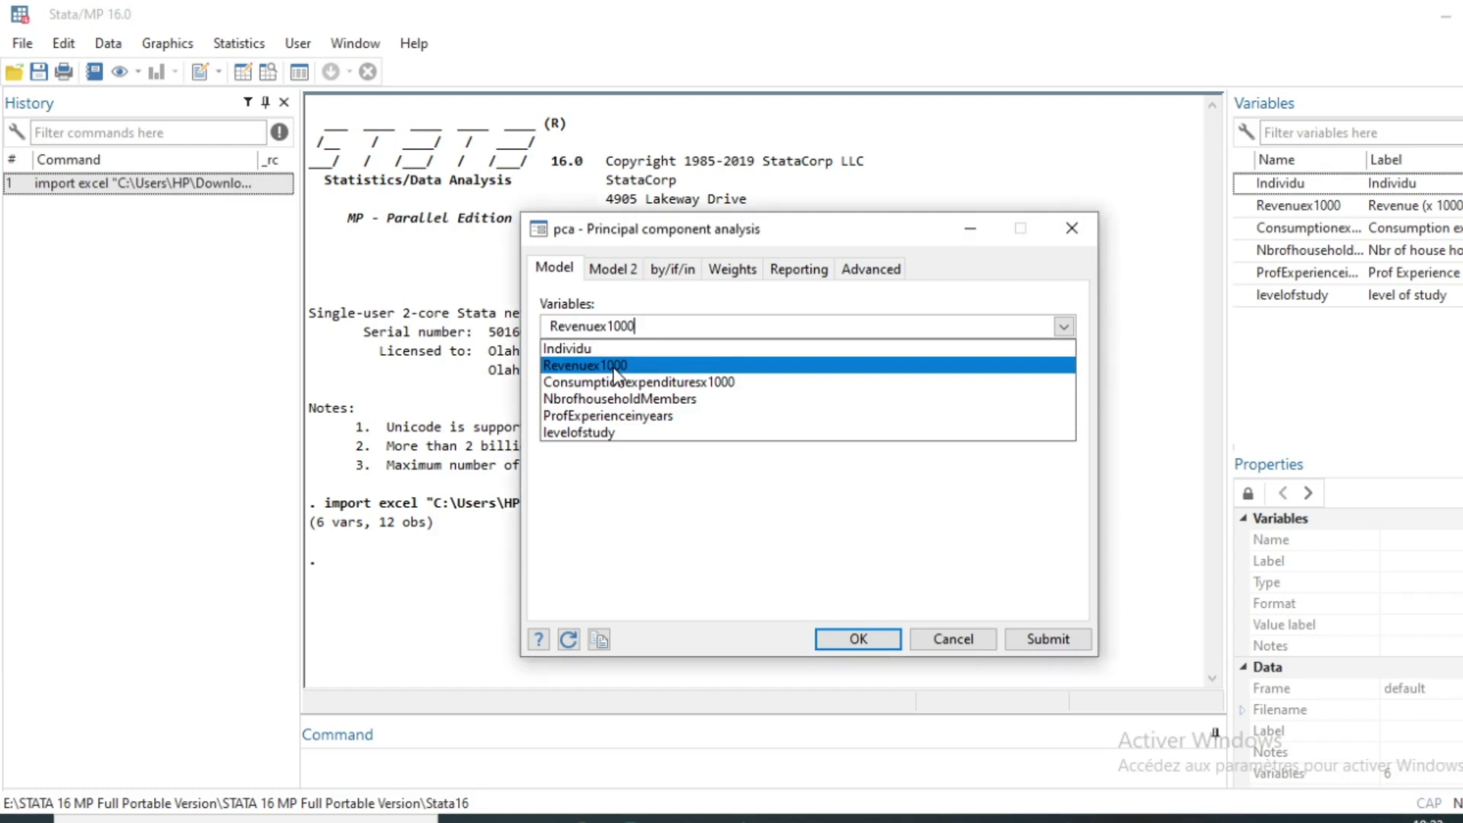
left_click(618, 383)
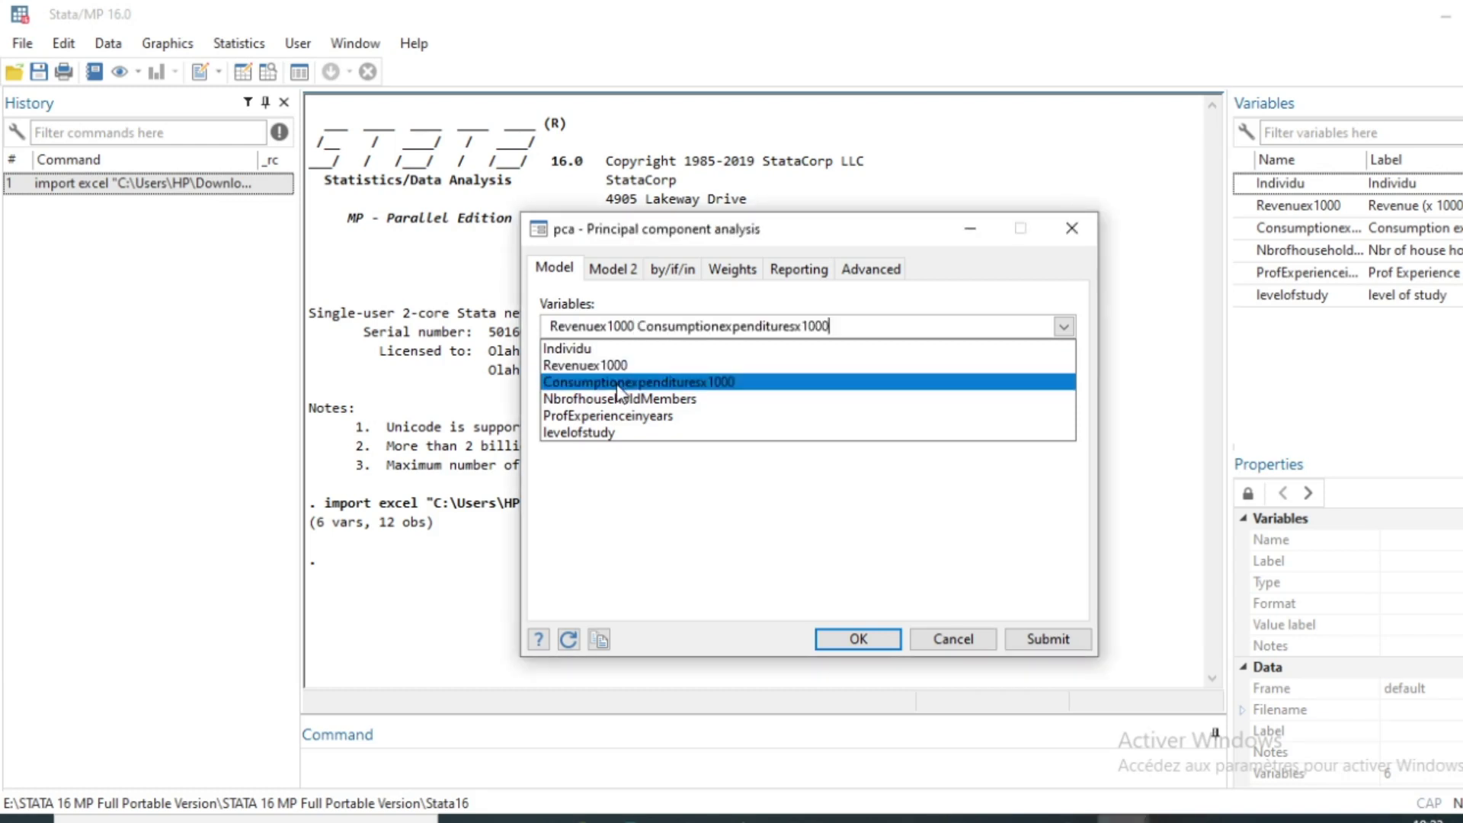
left_click(616, 399)
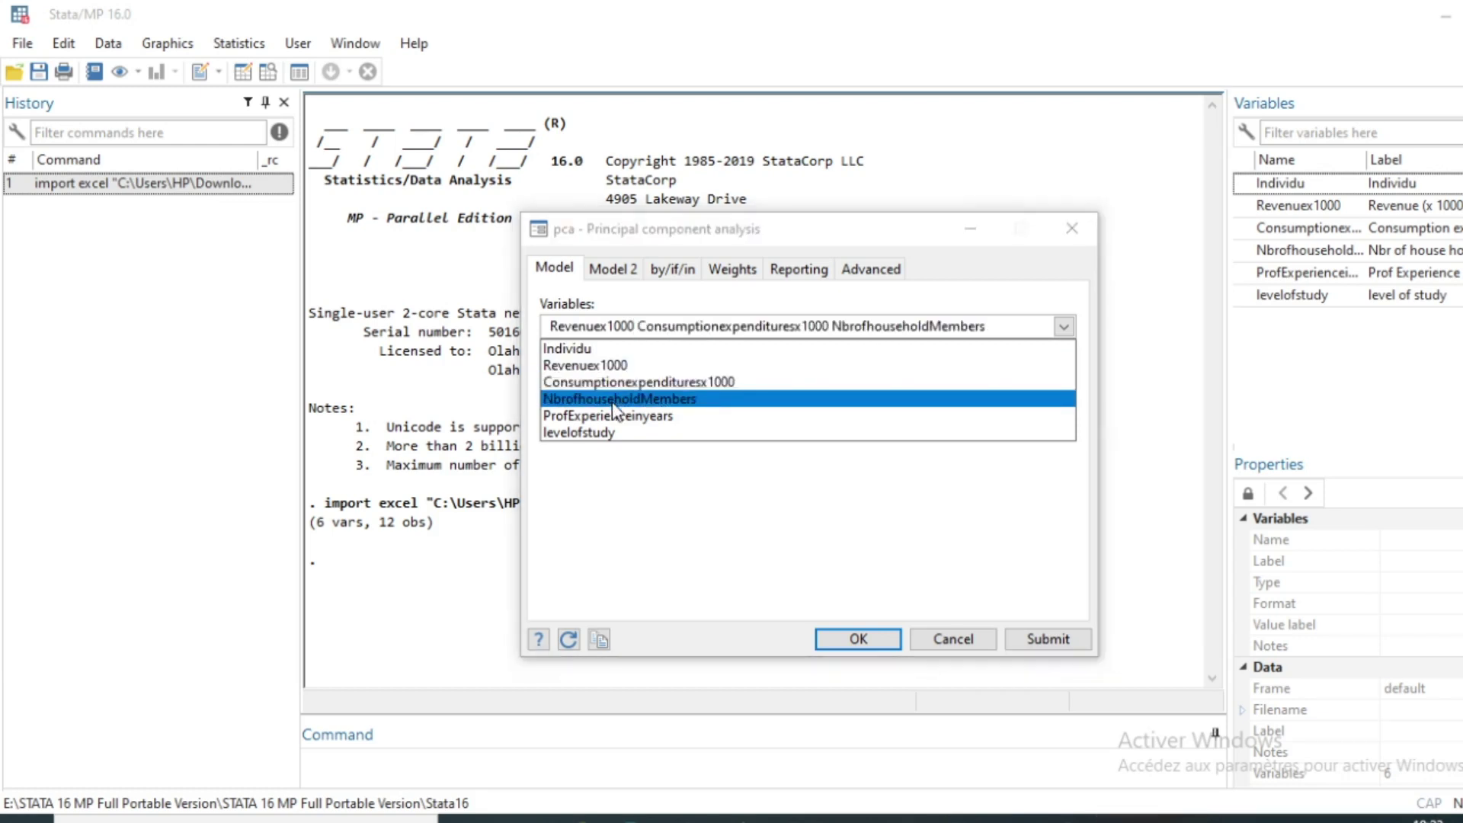
left_click(604, 416)
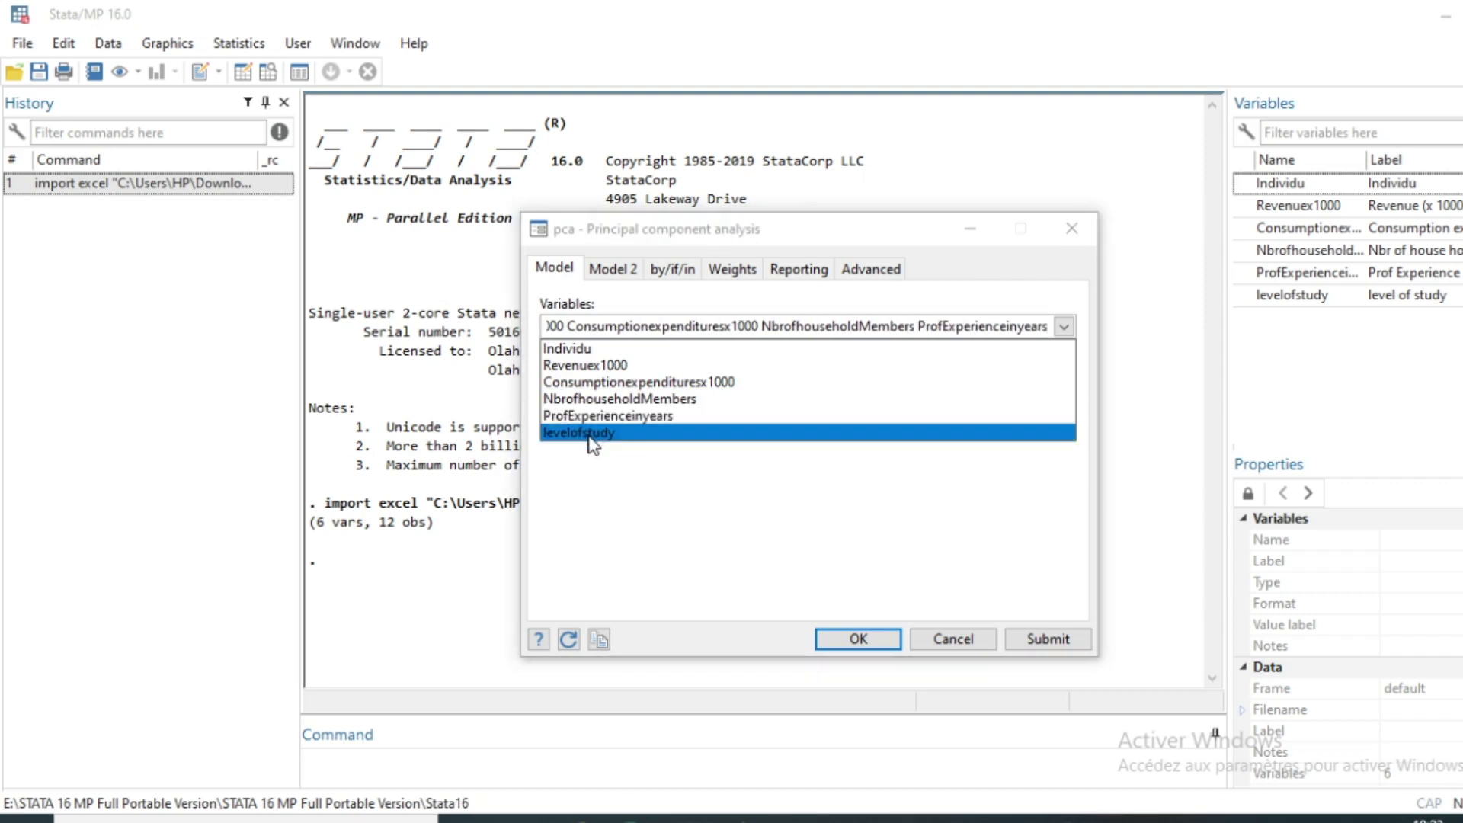
left_click(586, 433)
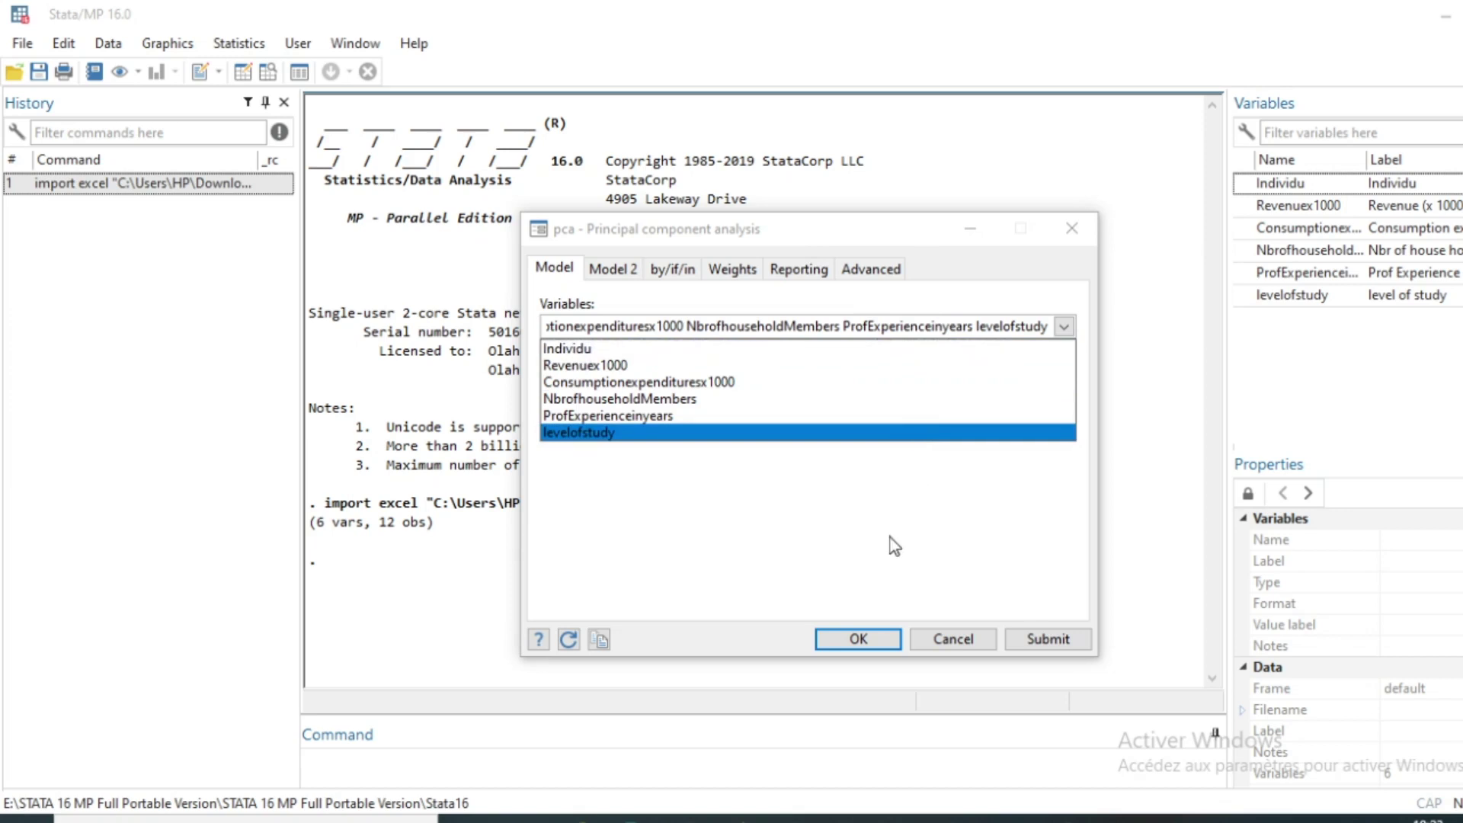
left_click(872, 644)
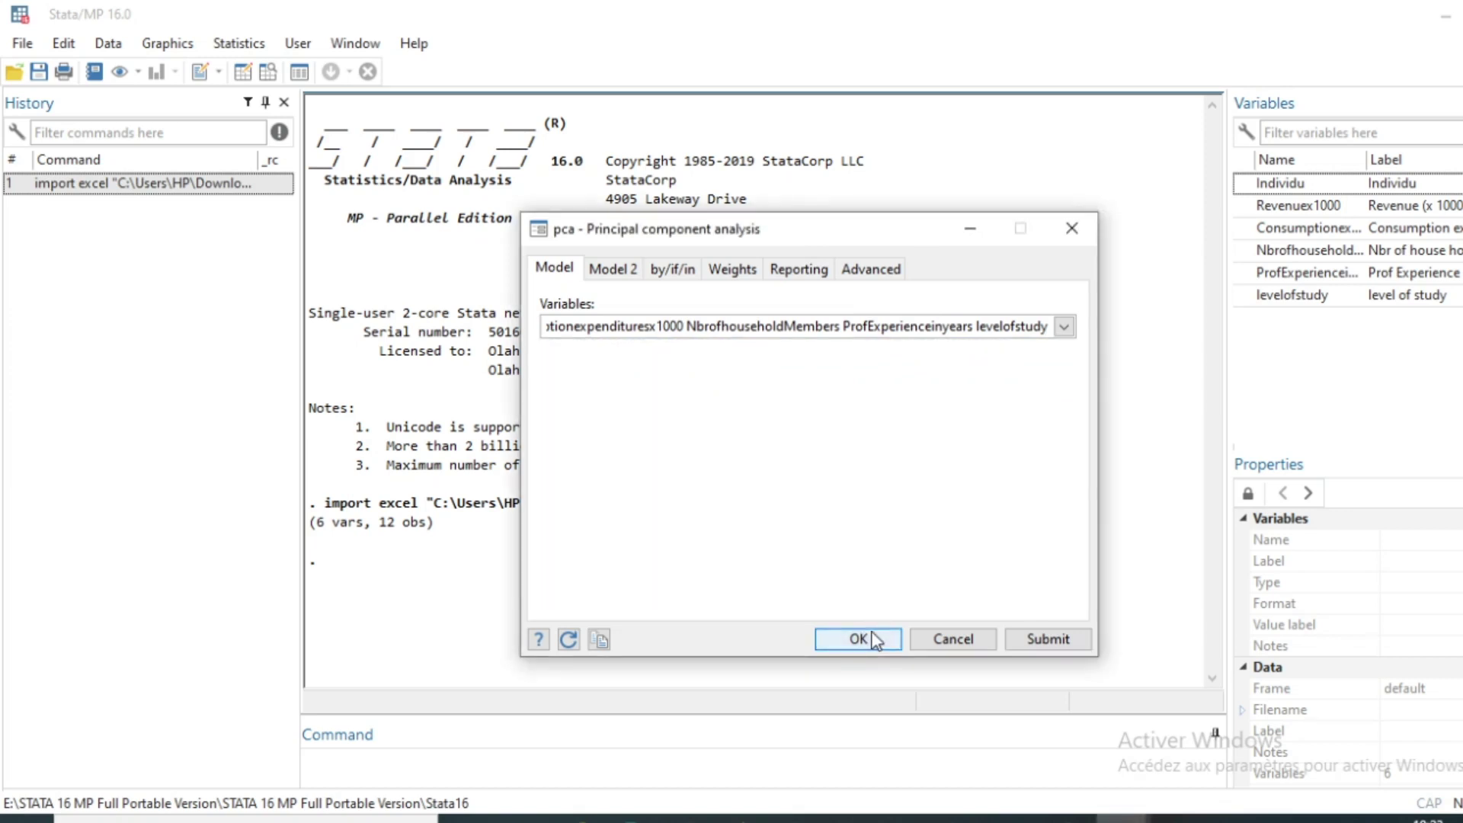
left_click(858, 639)
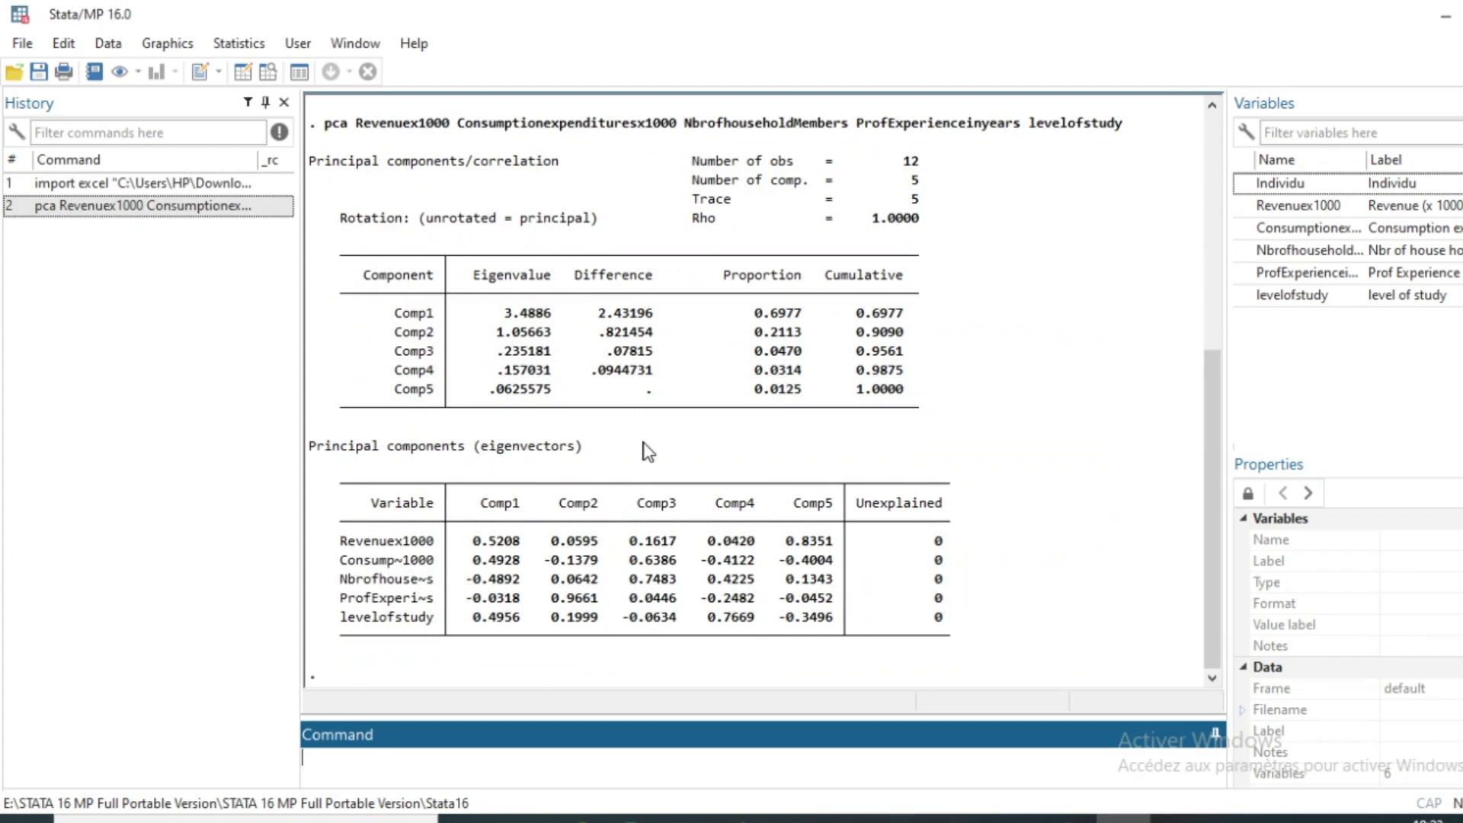
Step: Create a scree plot of the eigenvalues obtained from the previous PCA estimation
scroll(582, 468, "up", 1)
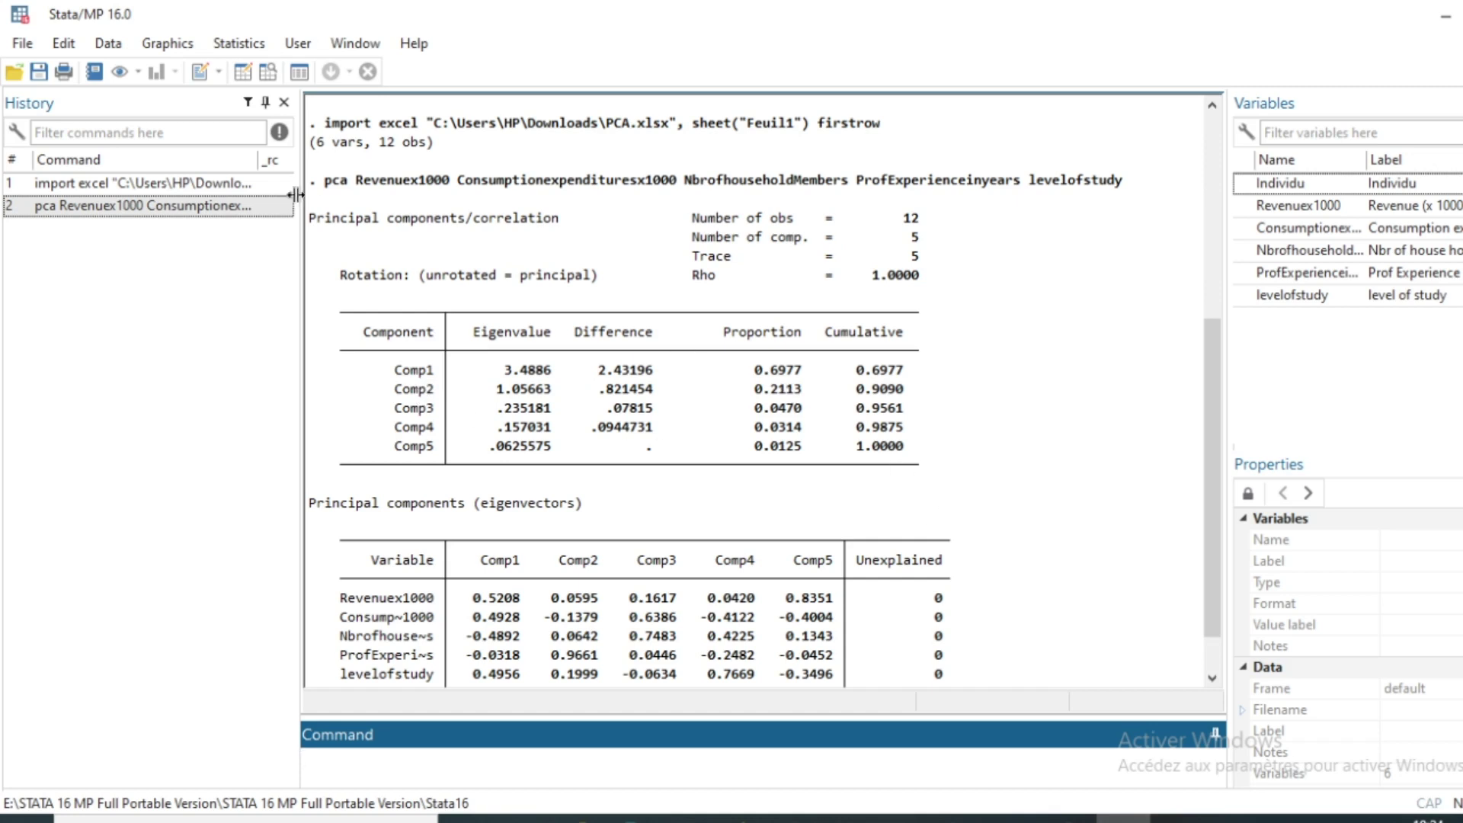
left_click(254, 45)
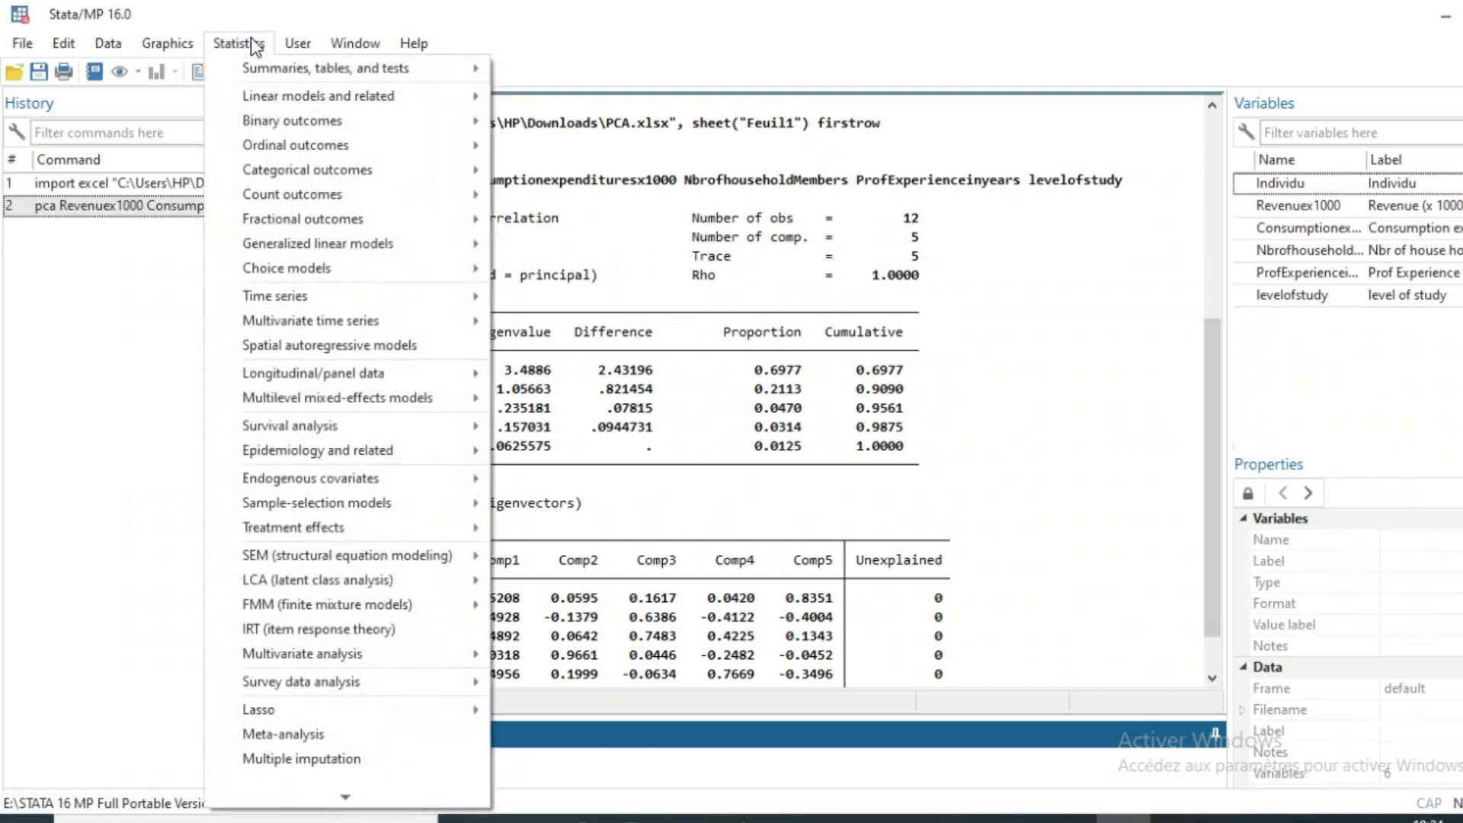
mouse_move(339, 661)
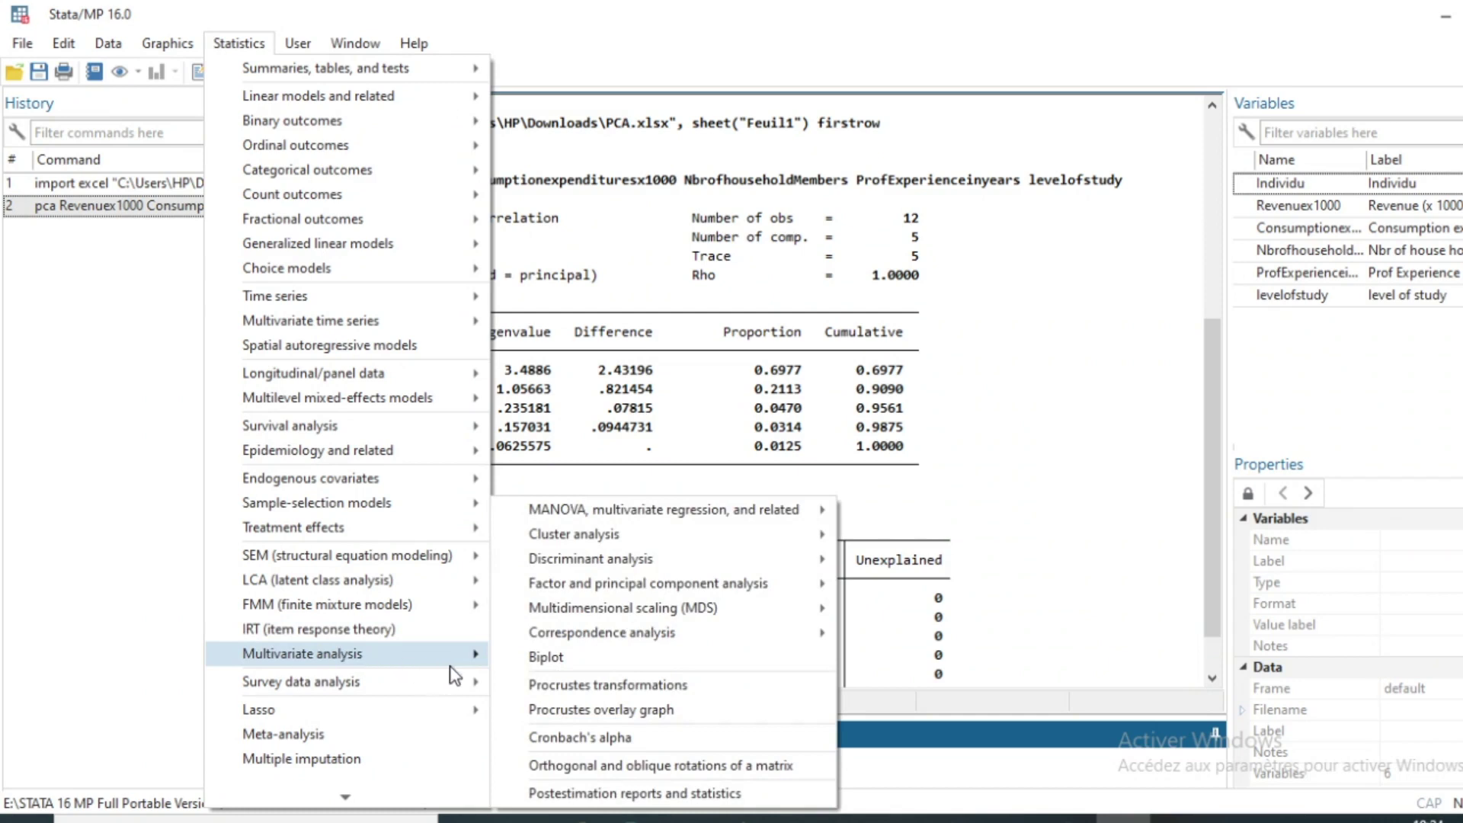
mouse_move(592, 595)
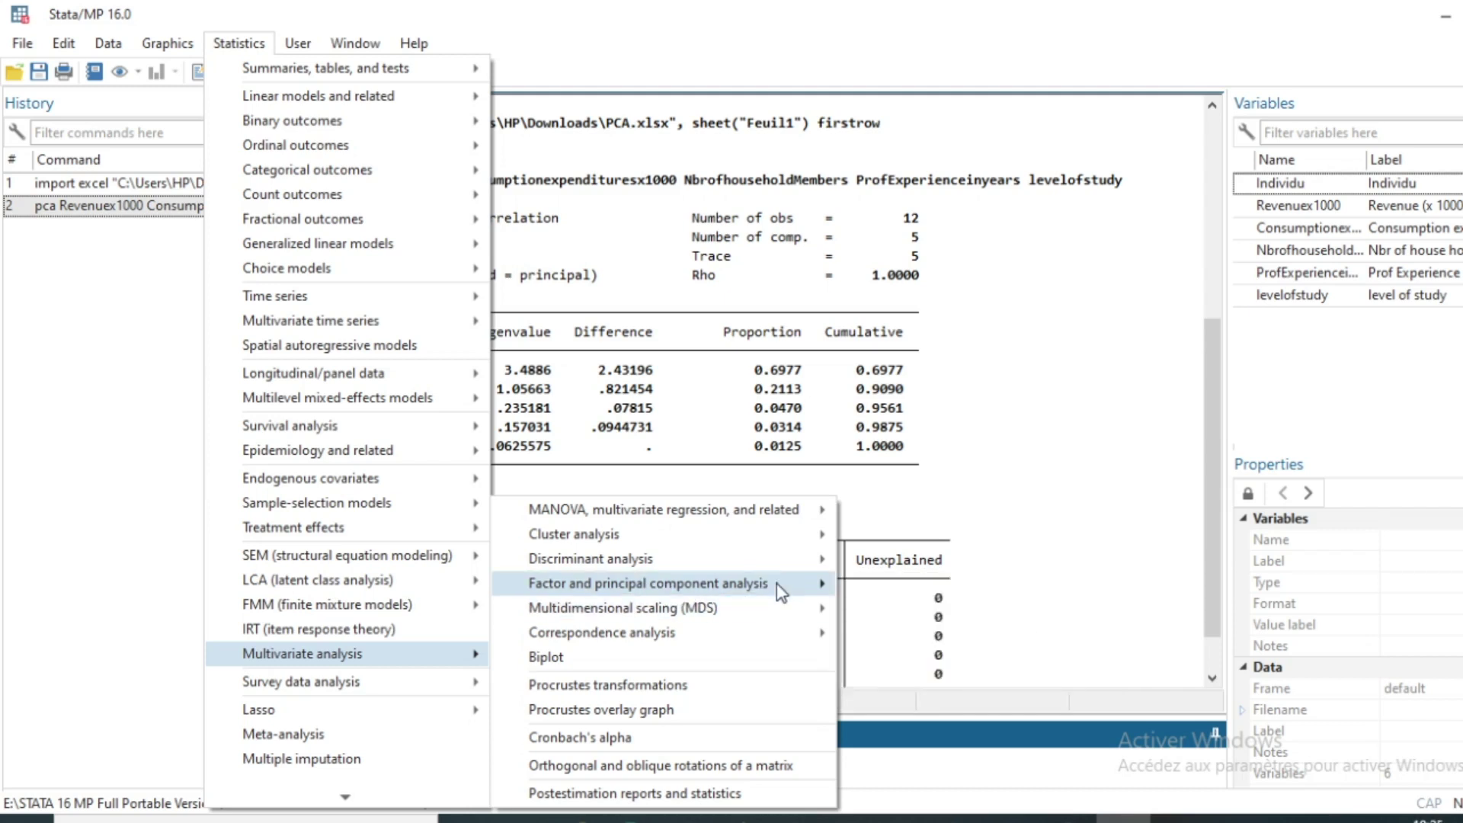
mouse_move(961, 693)
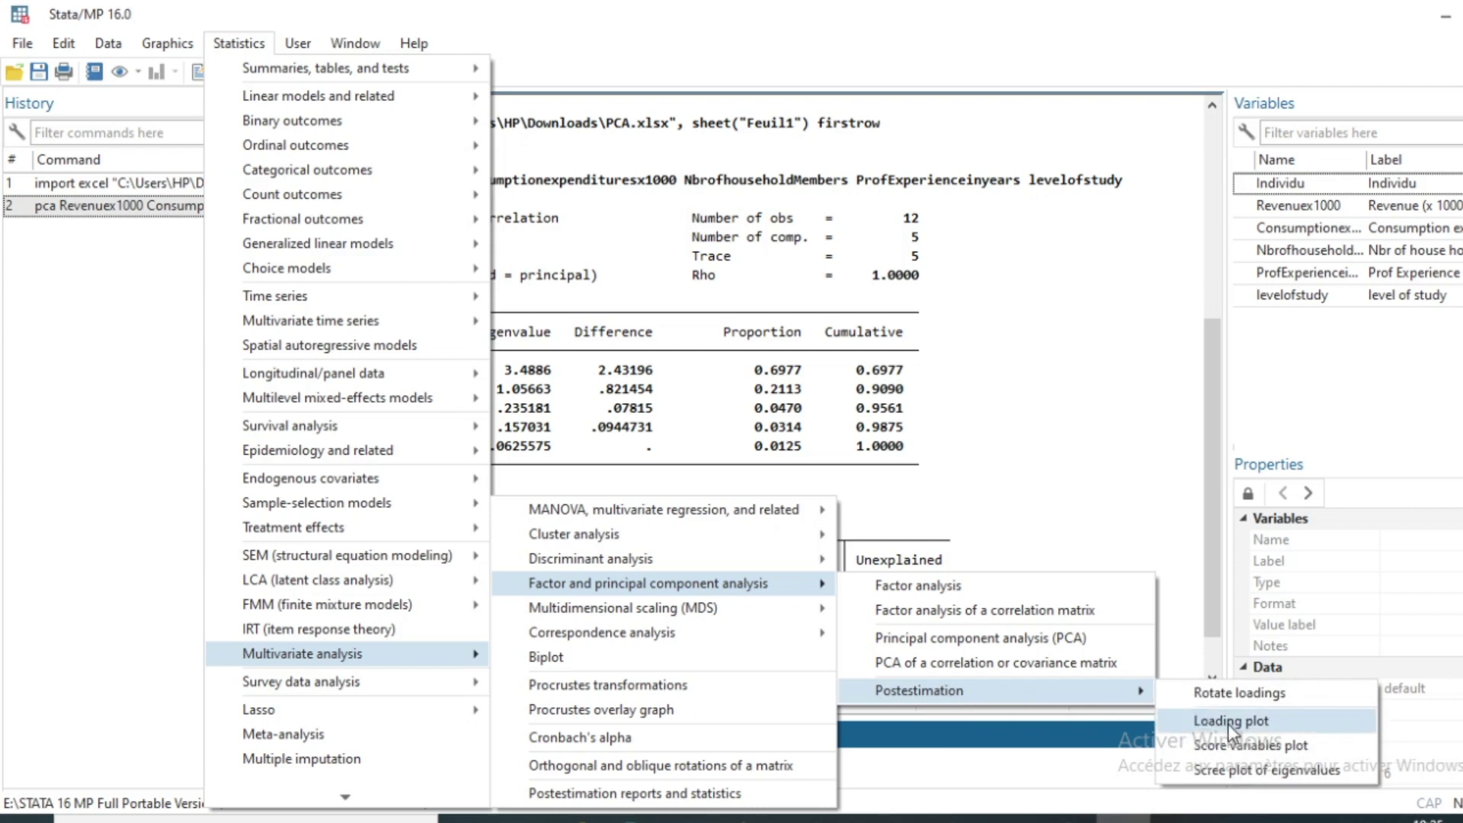
left_click(1239, 771)
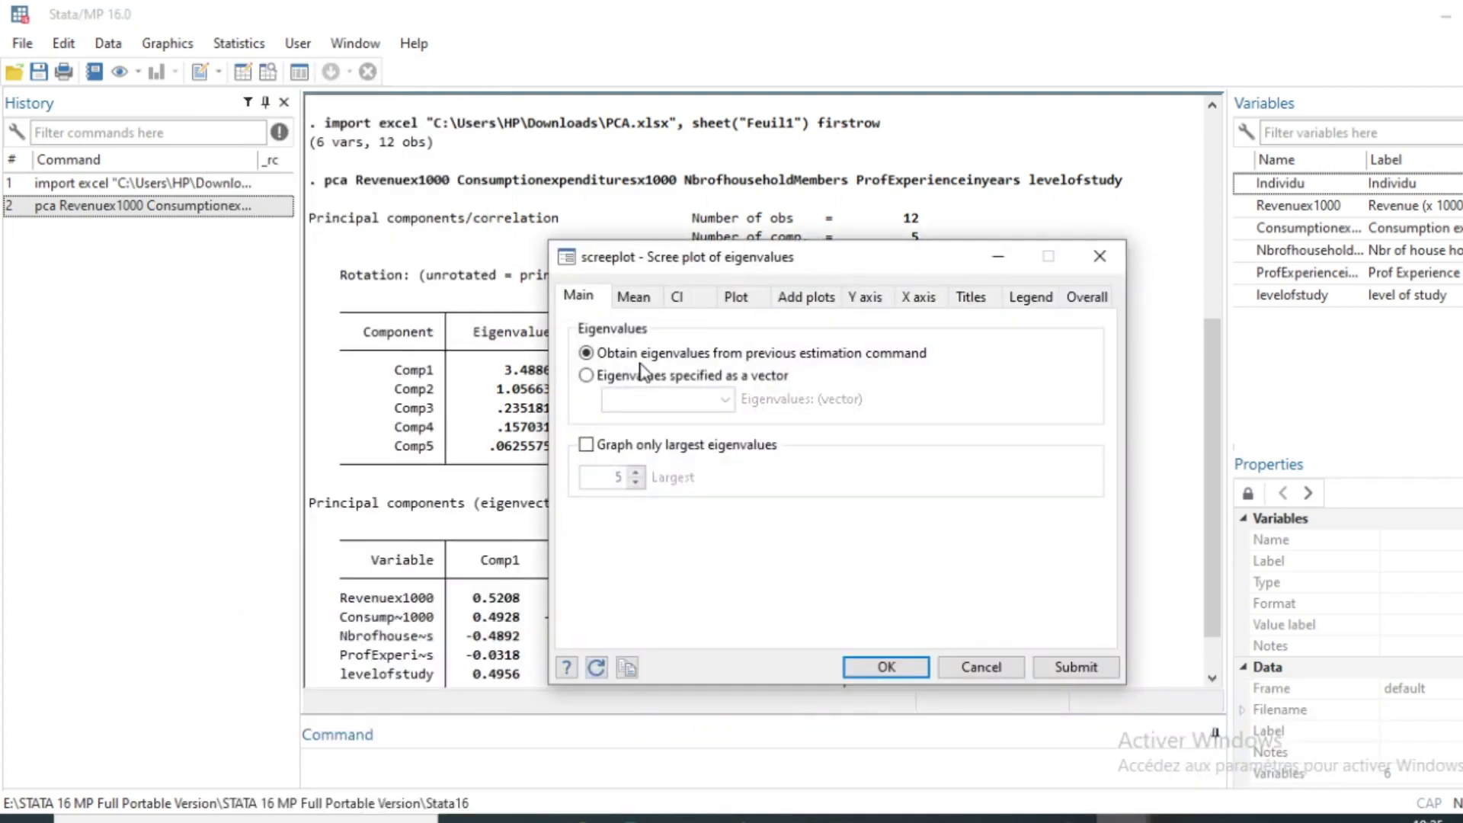
left_click(884, 668)
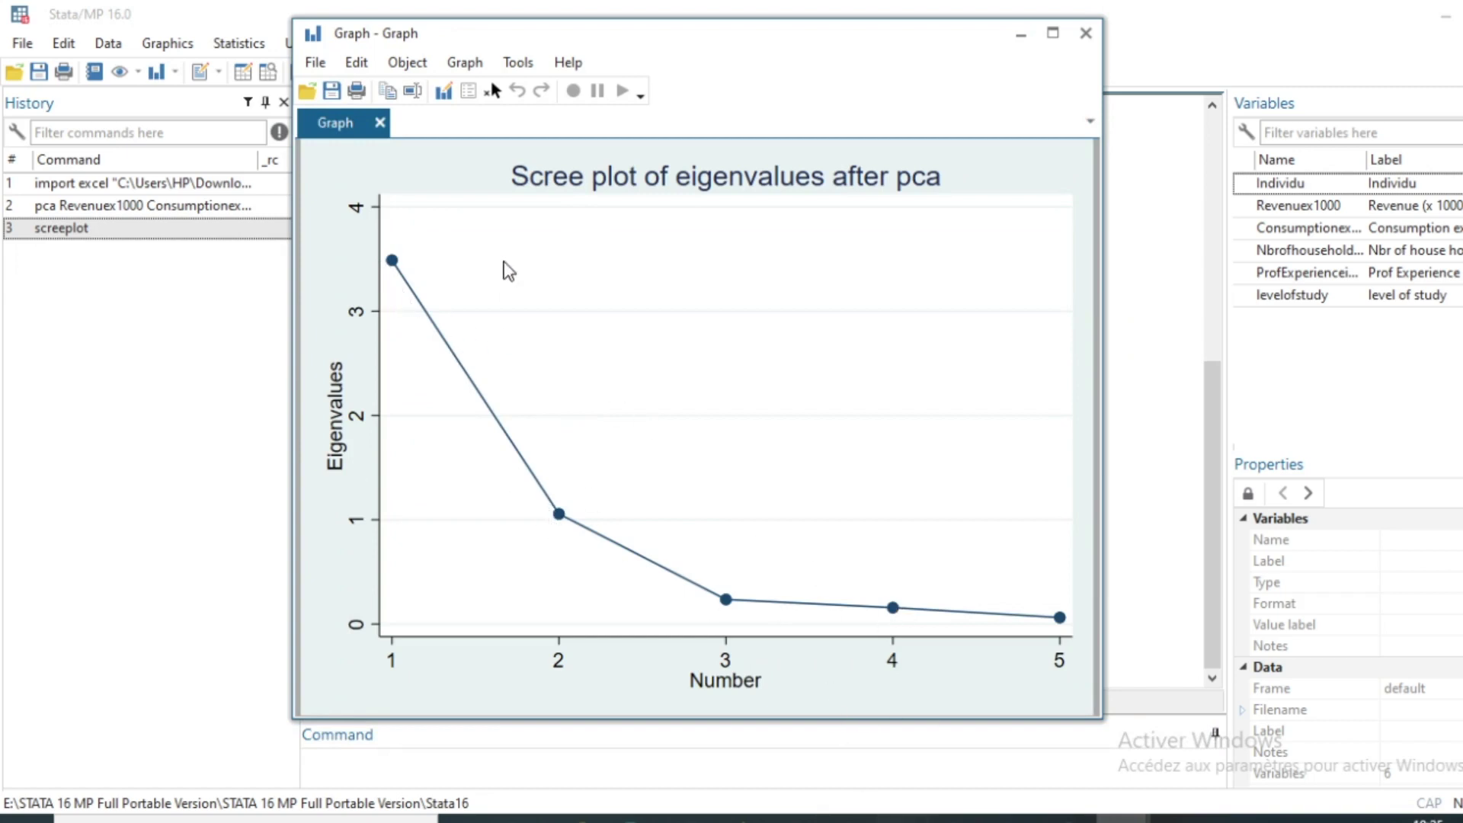
Step: Create a score variables plot for 2 components of the PCA as a default scatterplot
left_click(238, 5)
left_click(238, 44)
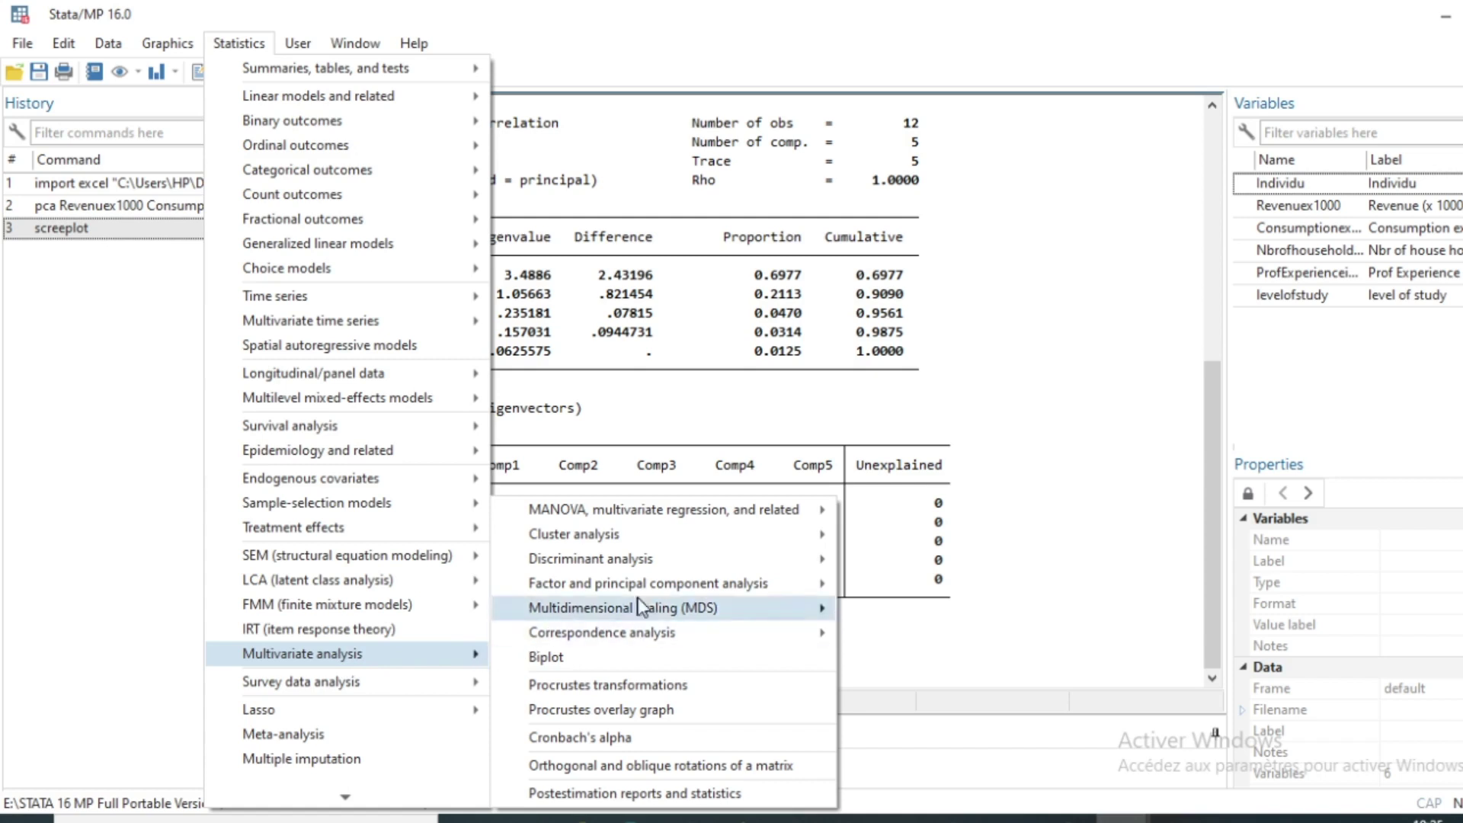
mouse_move(733, 588)
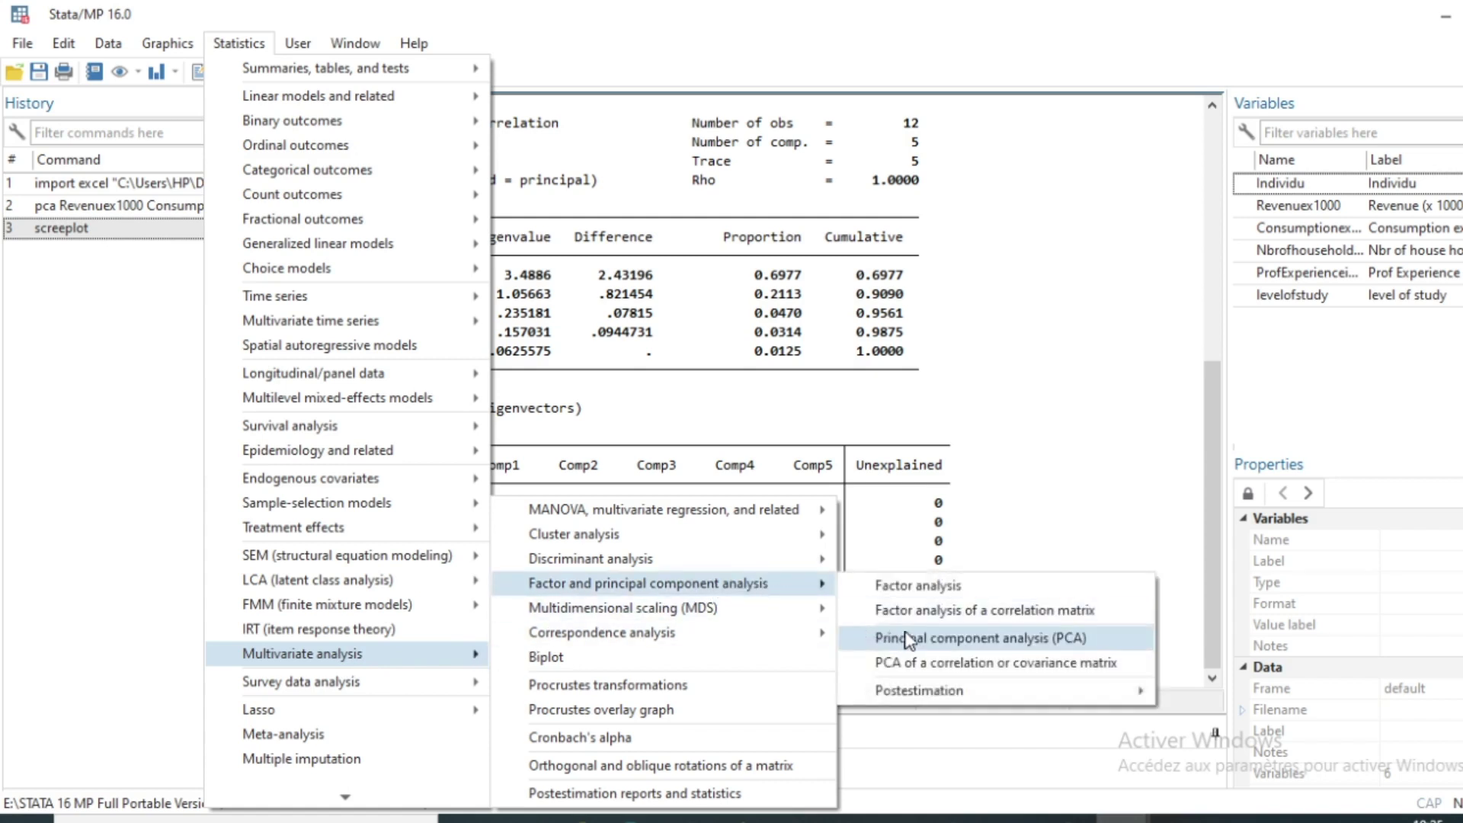
mouse_move(912, 693)
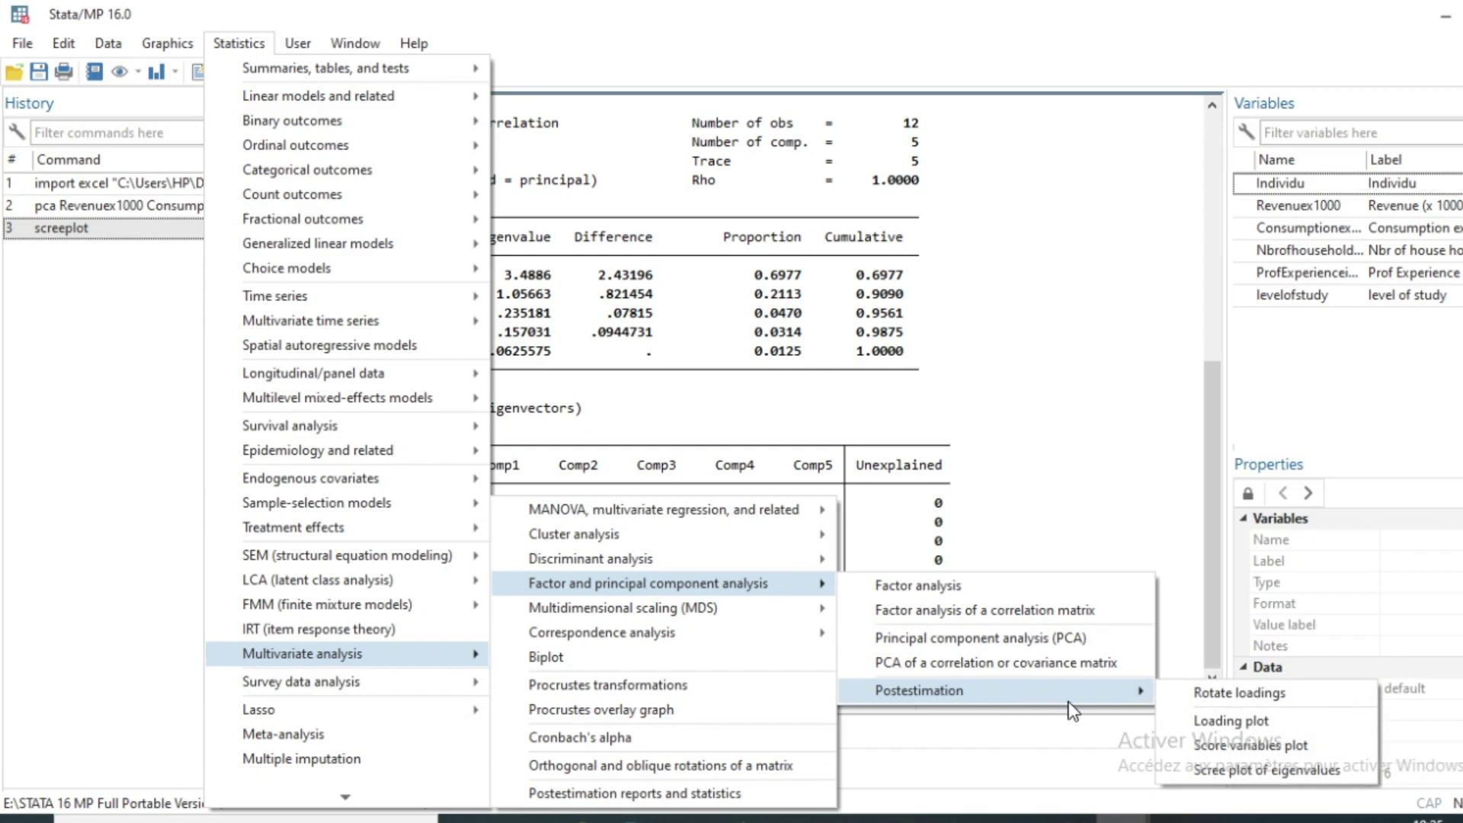
left_click(1241, 747)
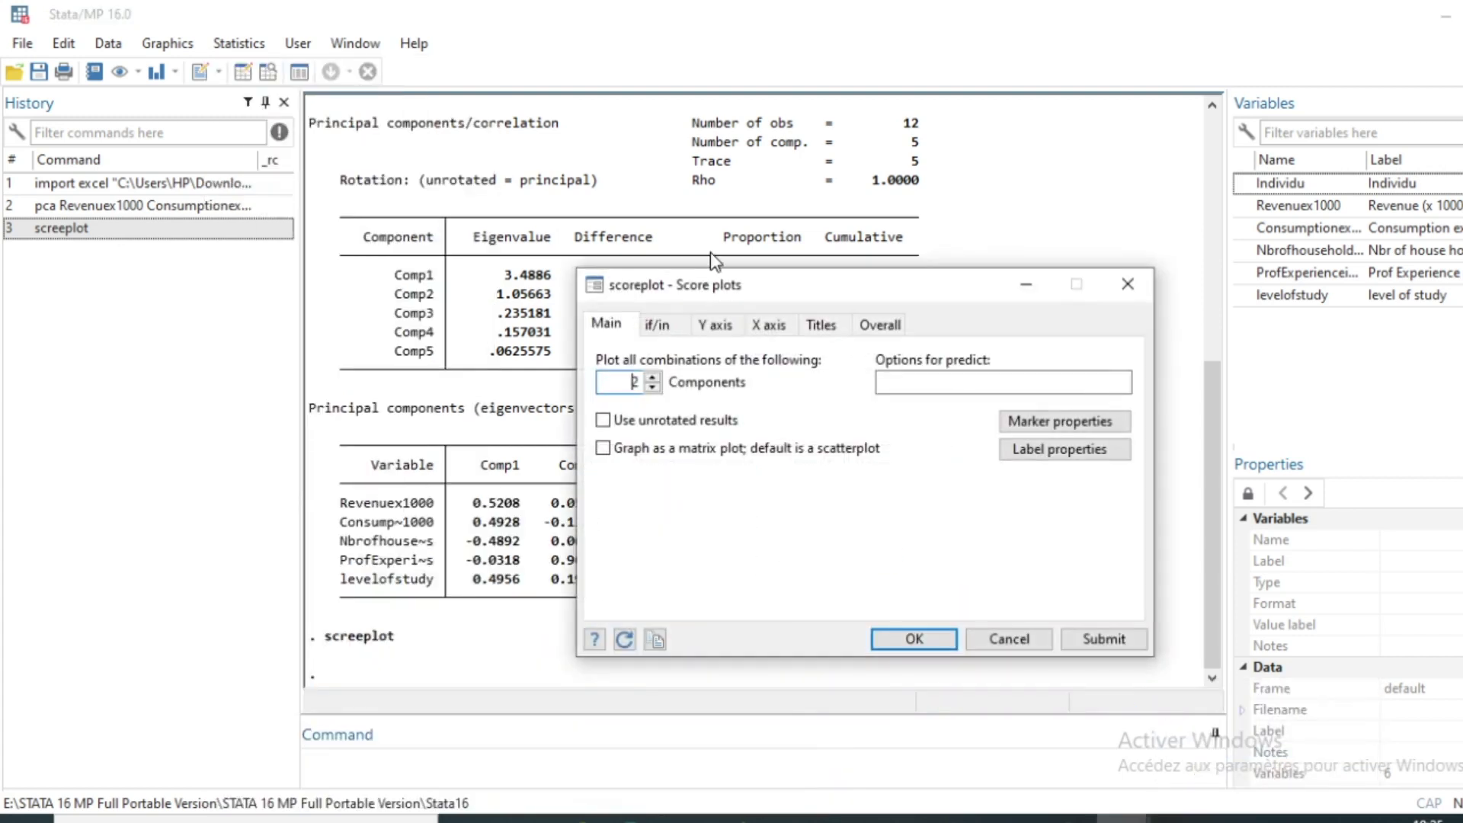
left_click(652, 376)
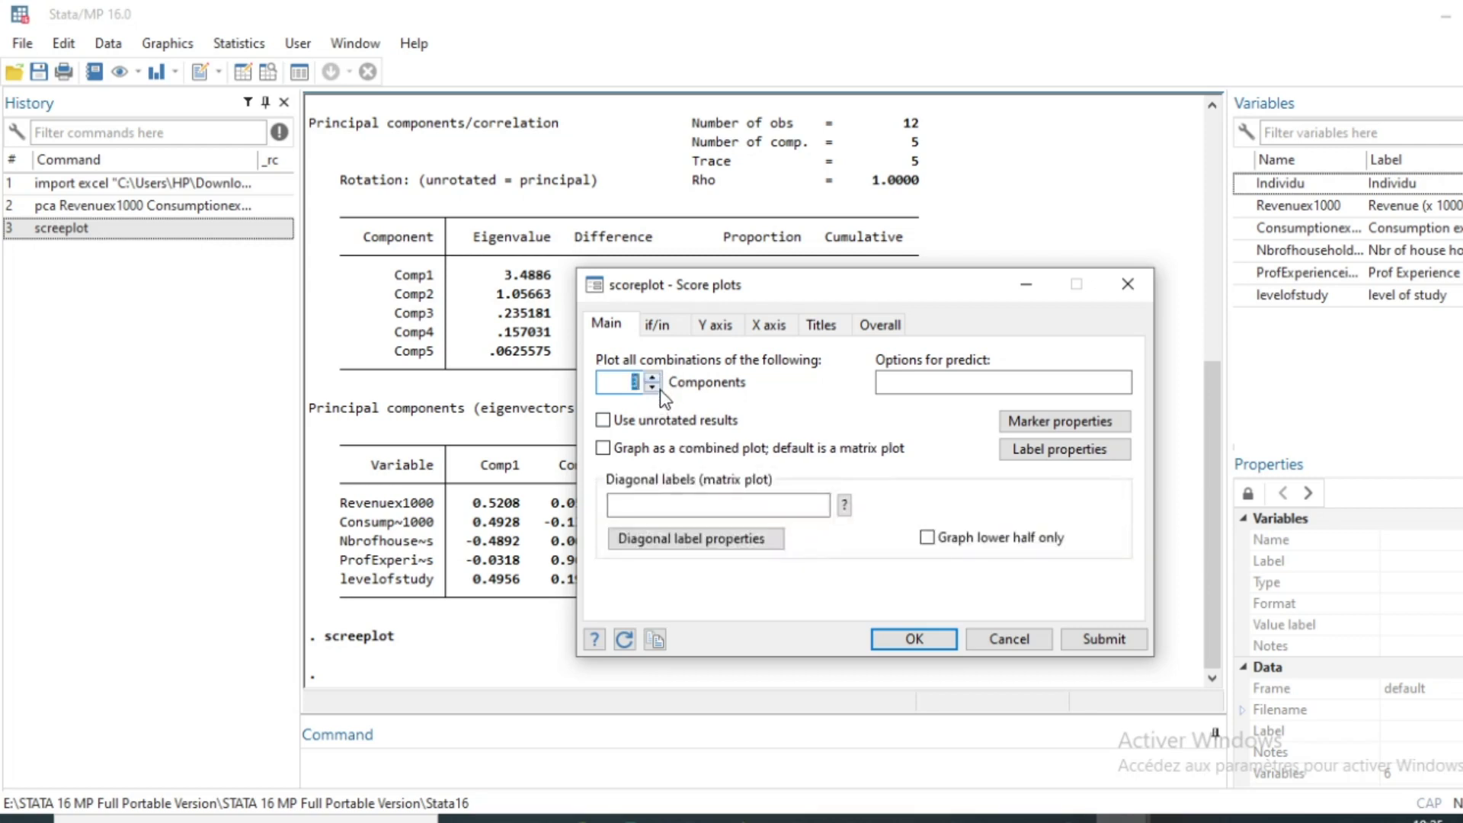
left_click(652, 387)
left_click(914, 639)
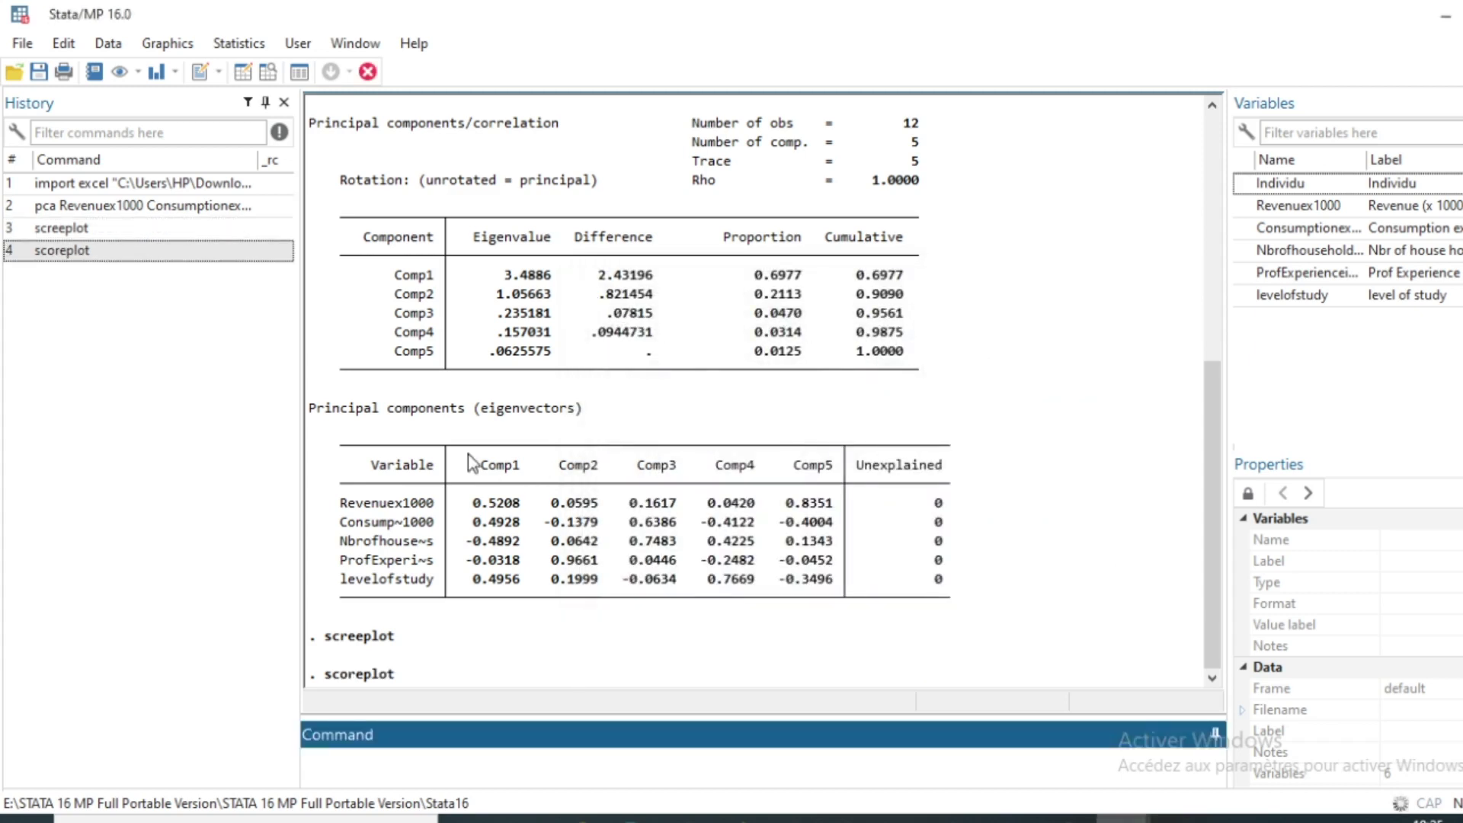
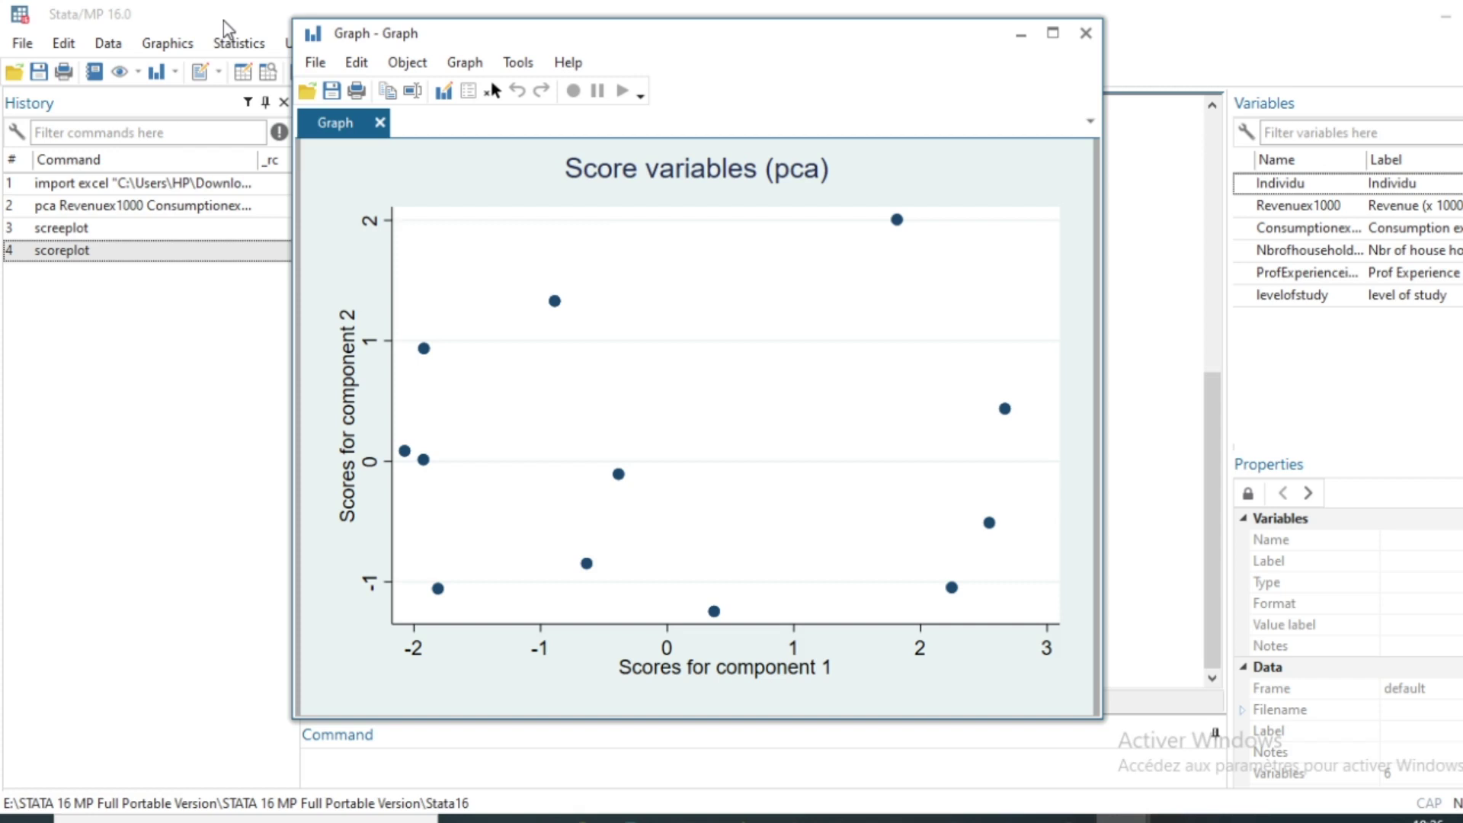
Step: Open the postestimation prediction settings for score variables, fitted values, and residuals
left_click(222, 20)
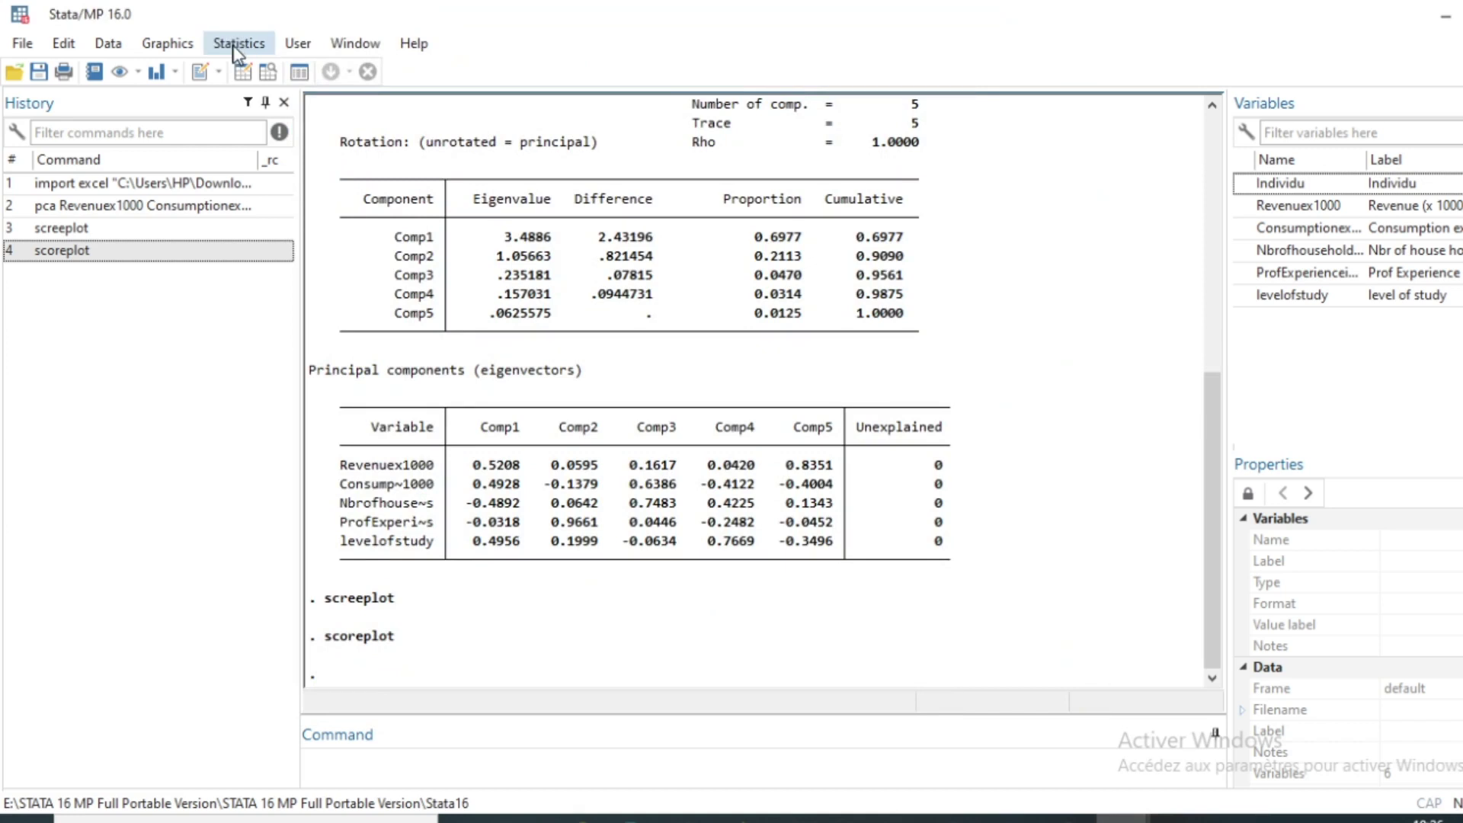
left_click(234, 46)
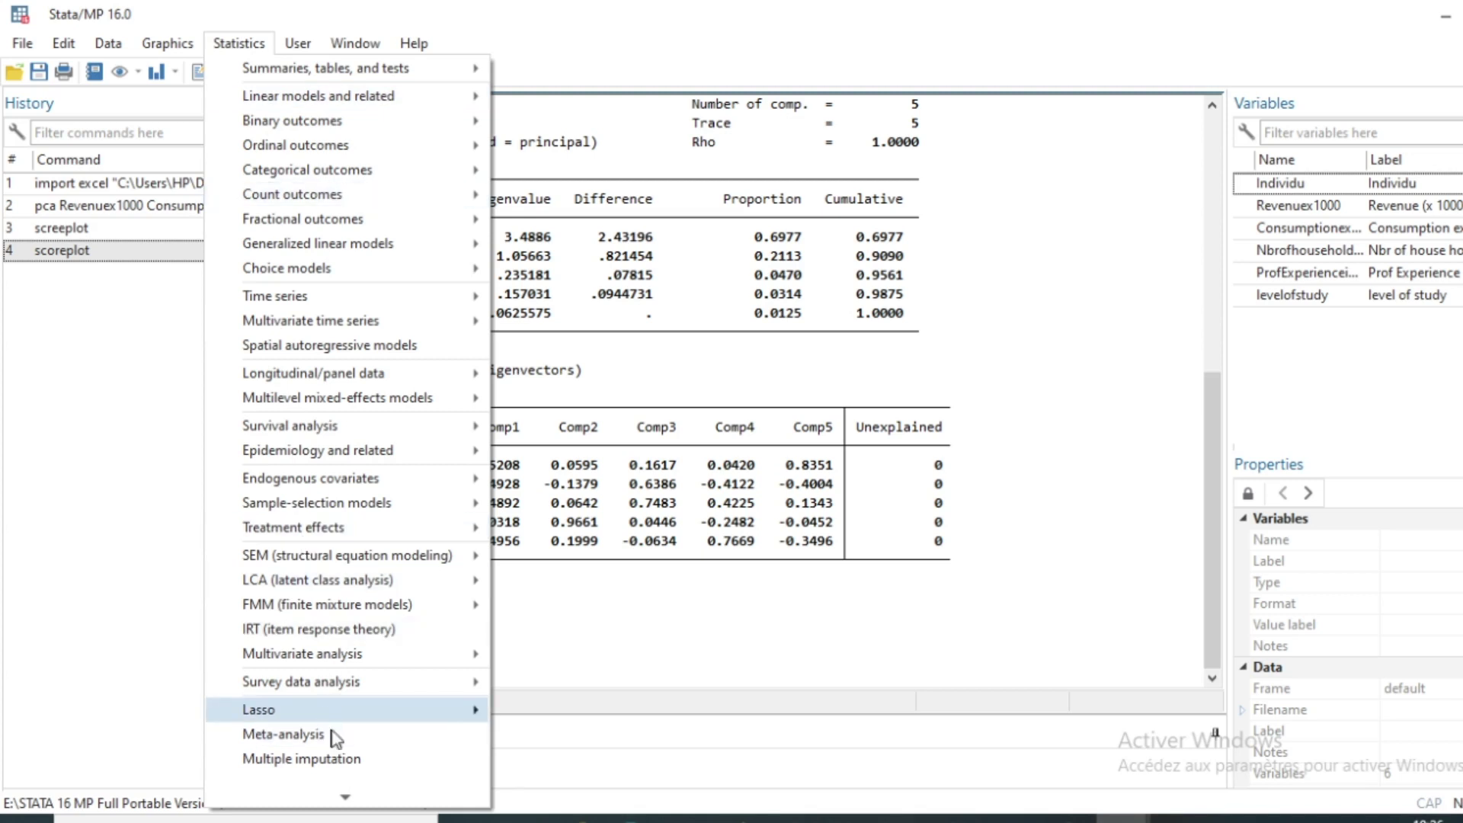
mouse_move(345, 794)
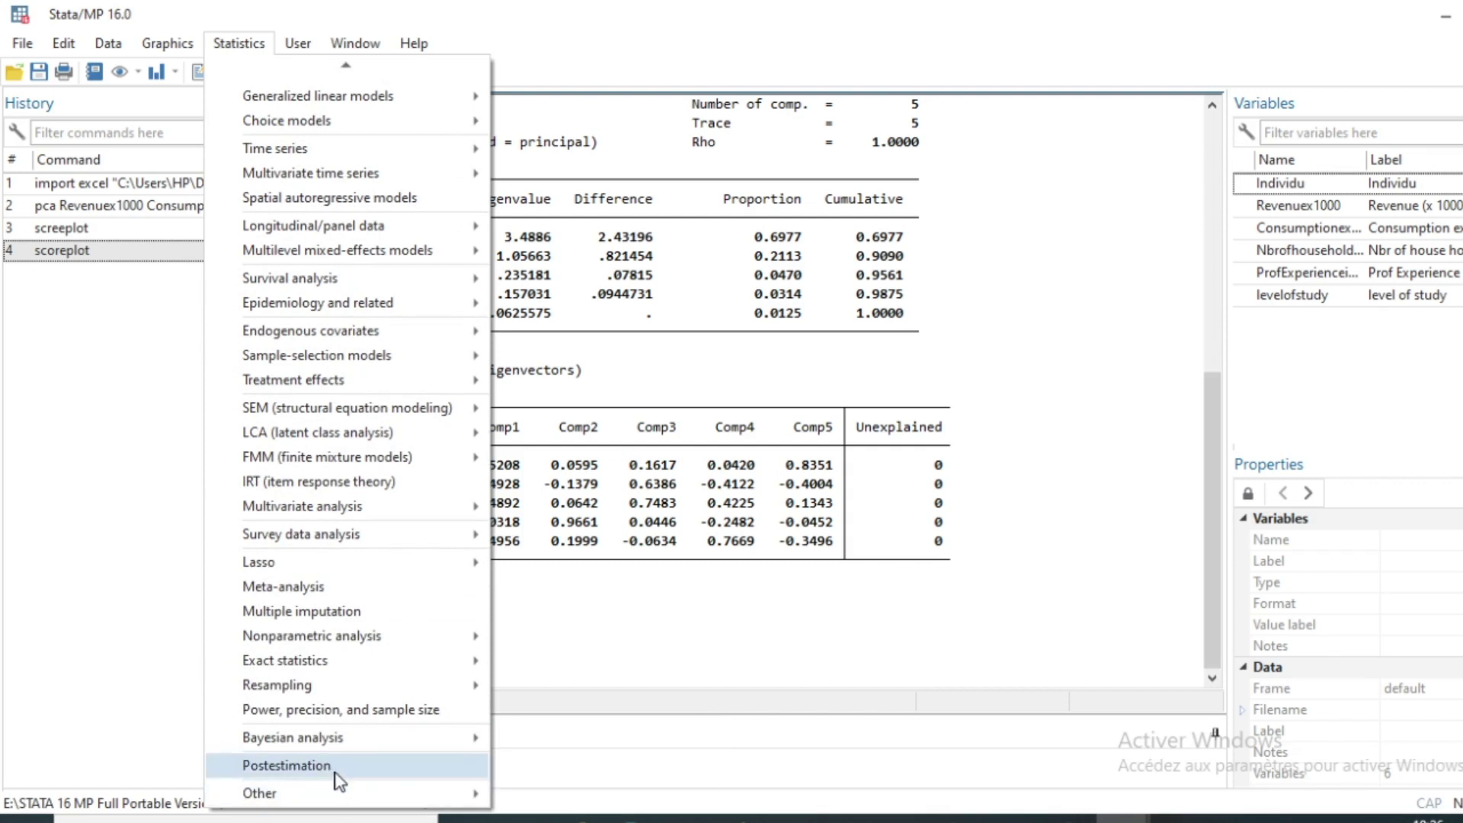
left_click(286, 765)
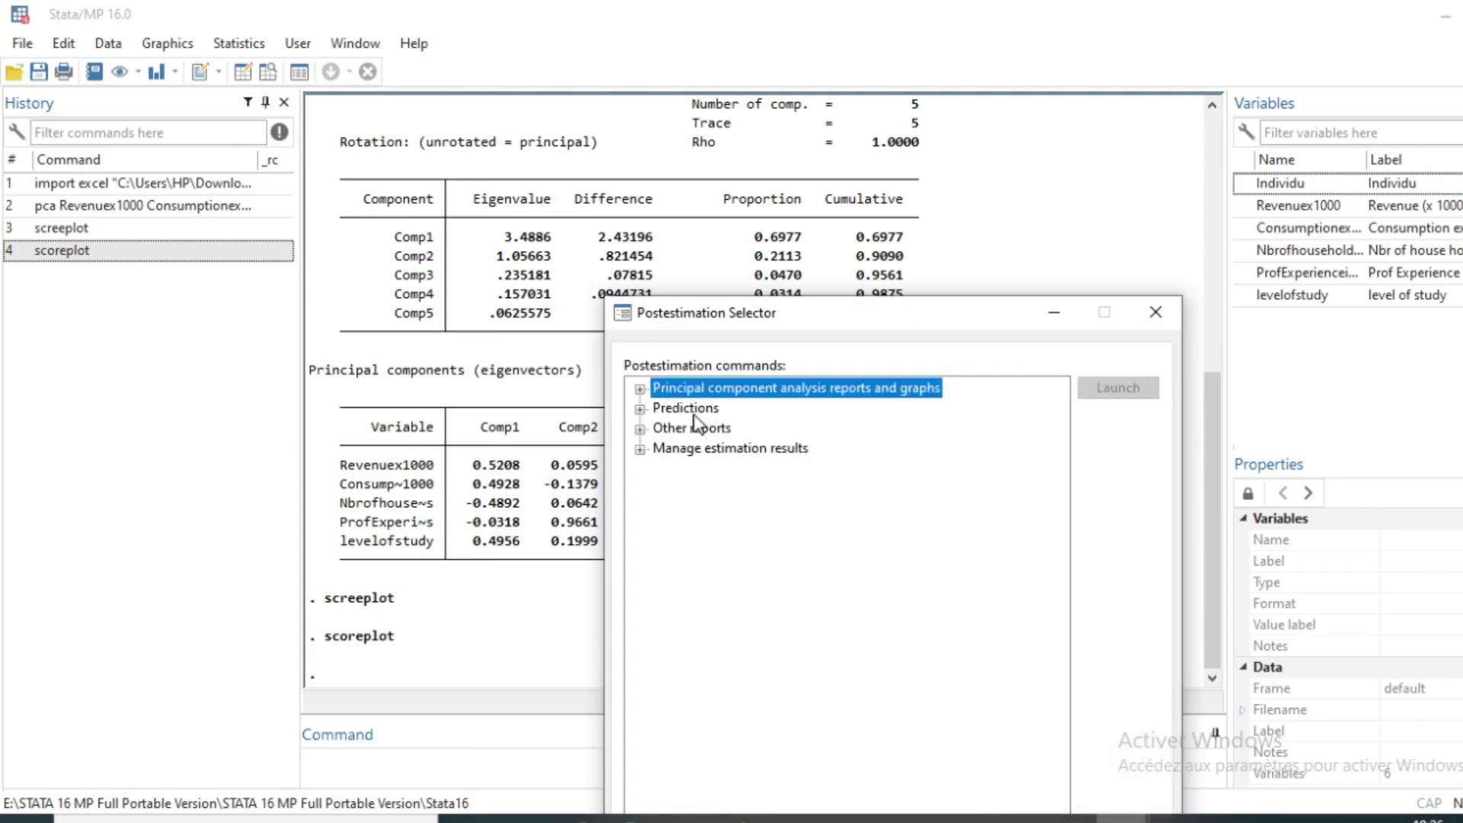
left_click(640, 409)
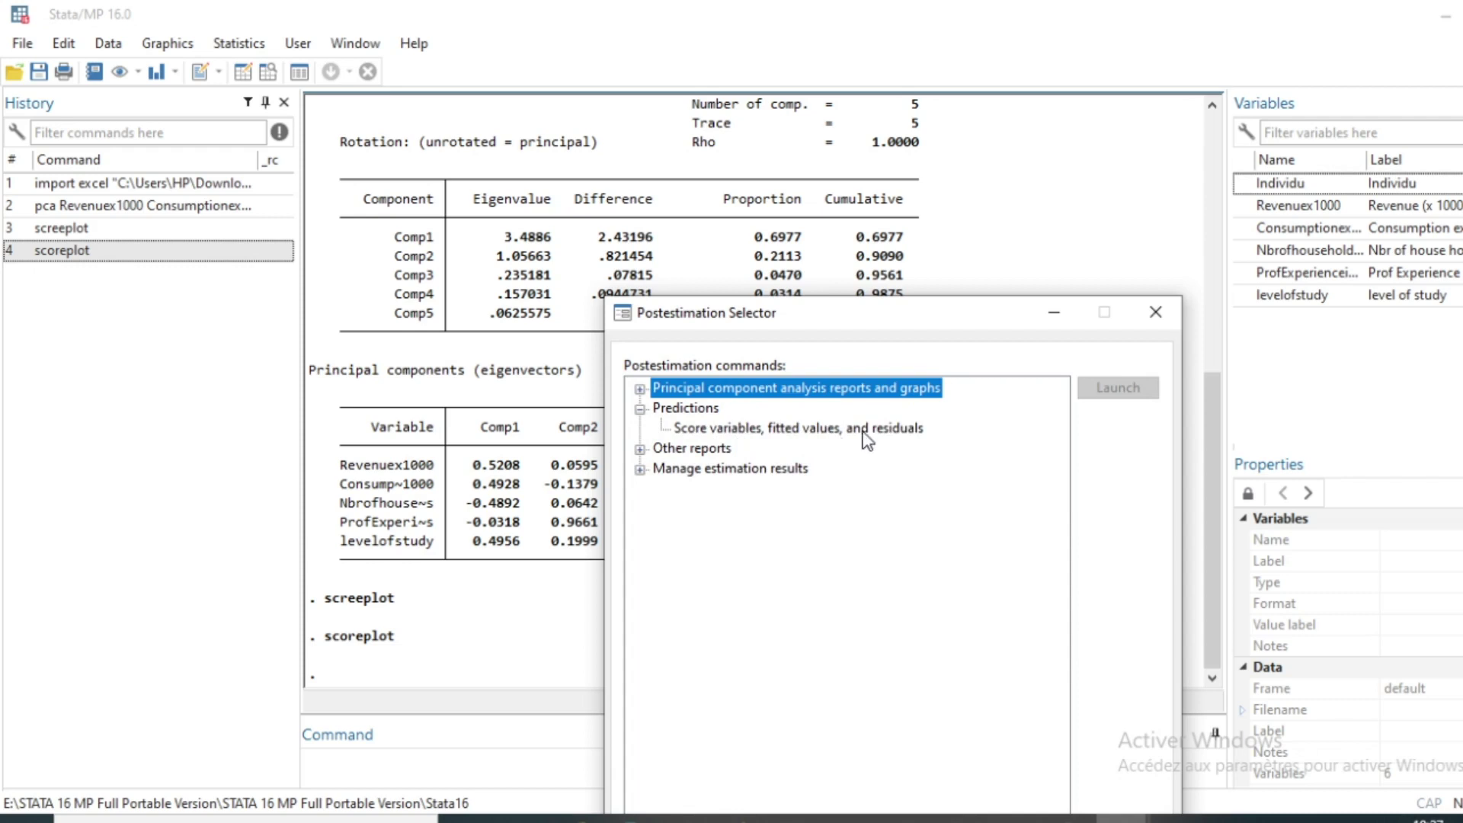
double_click(740, 428)
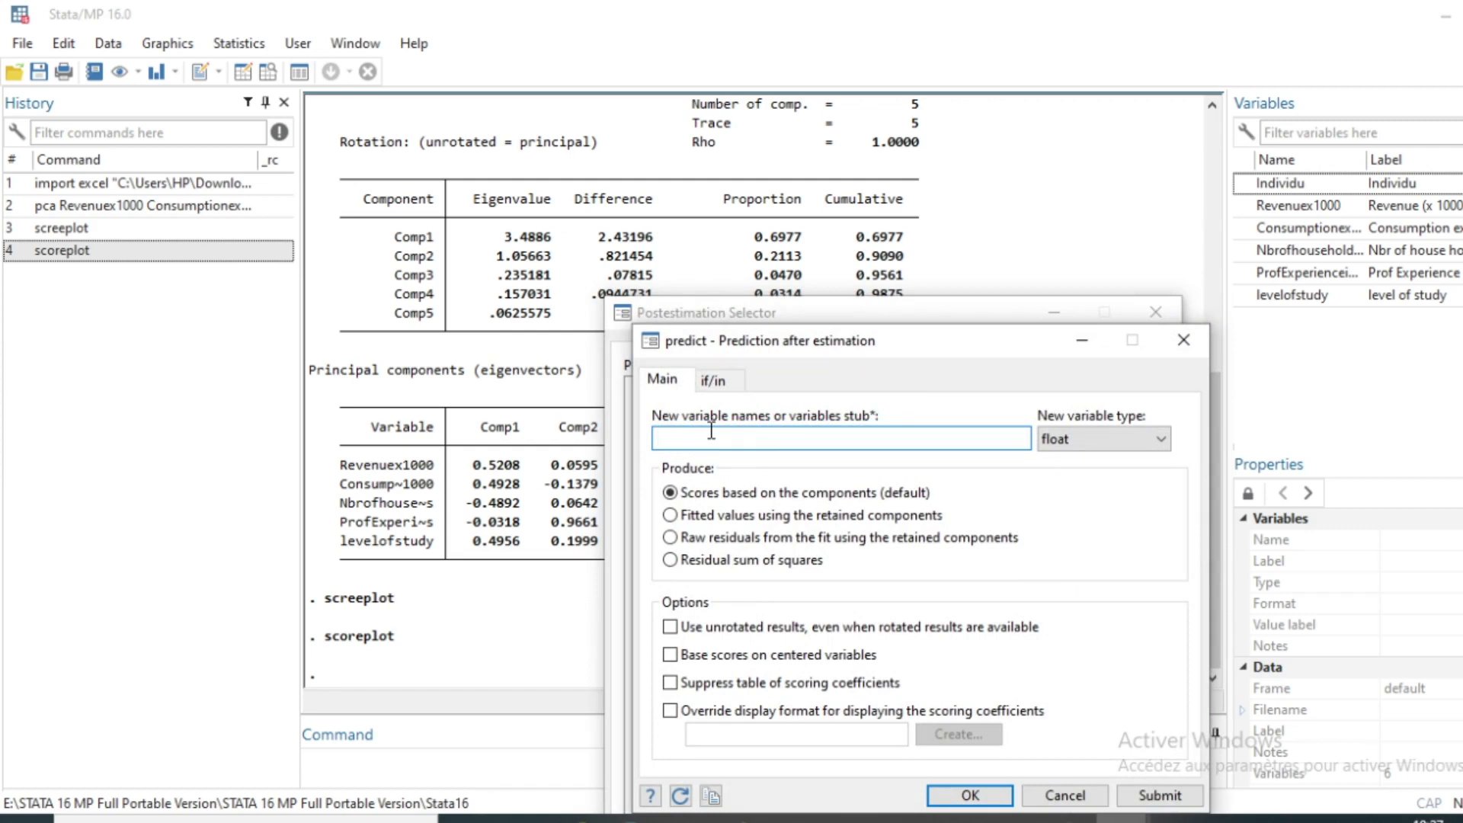
Step: Generate component scores as new variables pc1 and pc2 with the default float type, and close the Postestimation Selector
type("pc1 pc2")
left_click_drag(705, 438, 647, 444)
left_click(723, 437)
left_click_drag(709, 438, 646, 462)
left_click(968, 795)
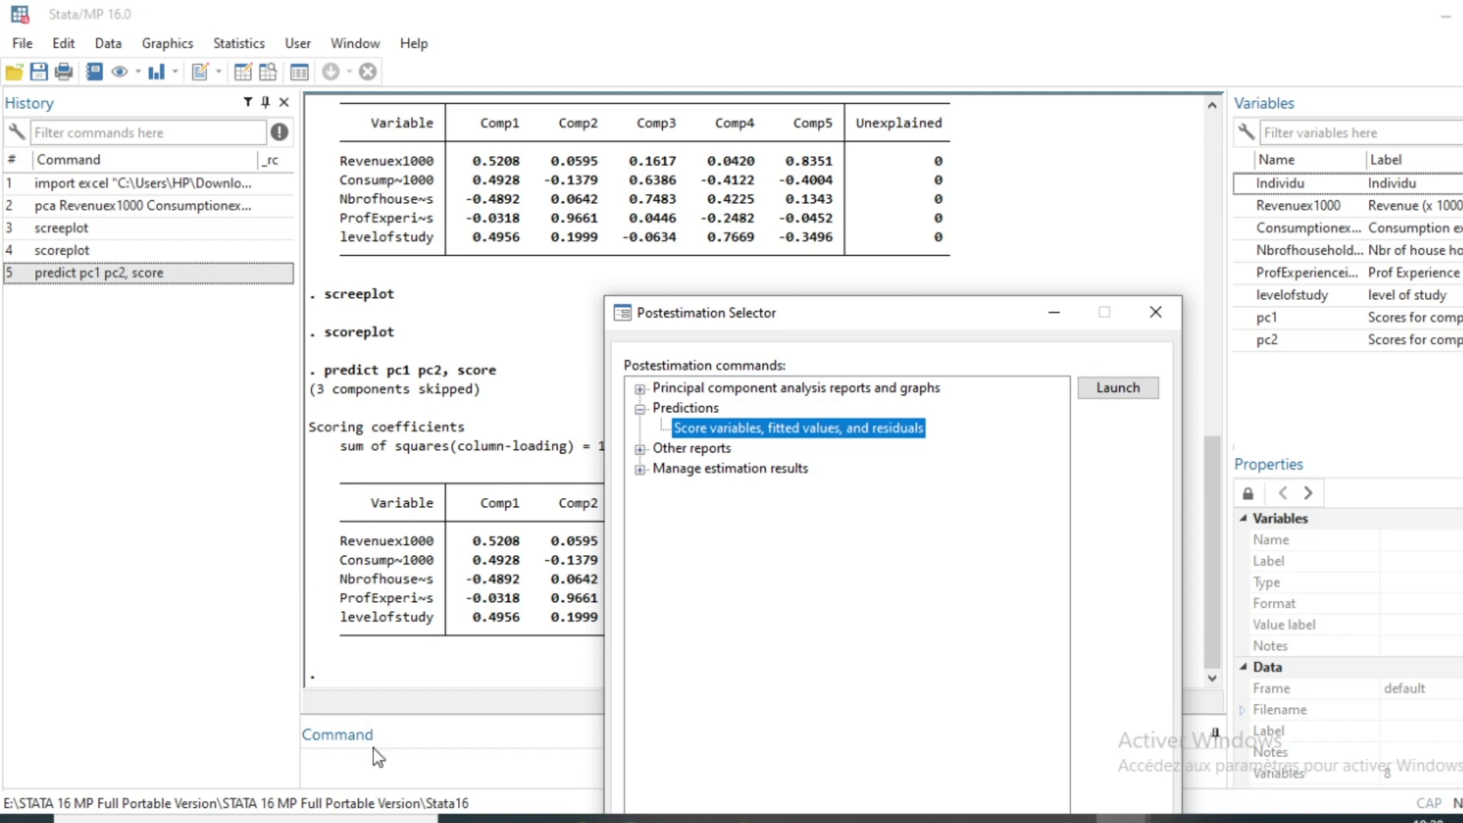
left_click(1155, 312)
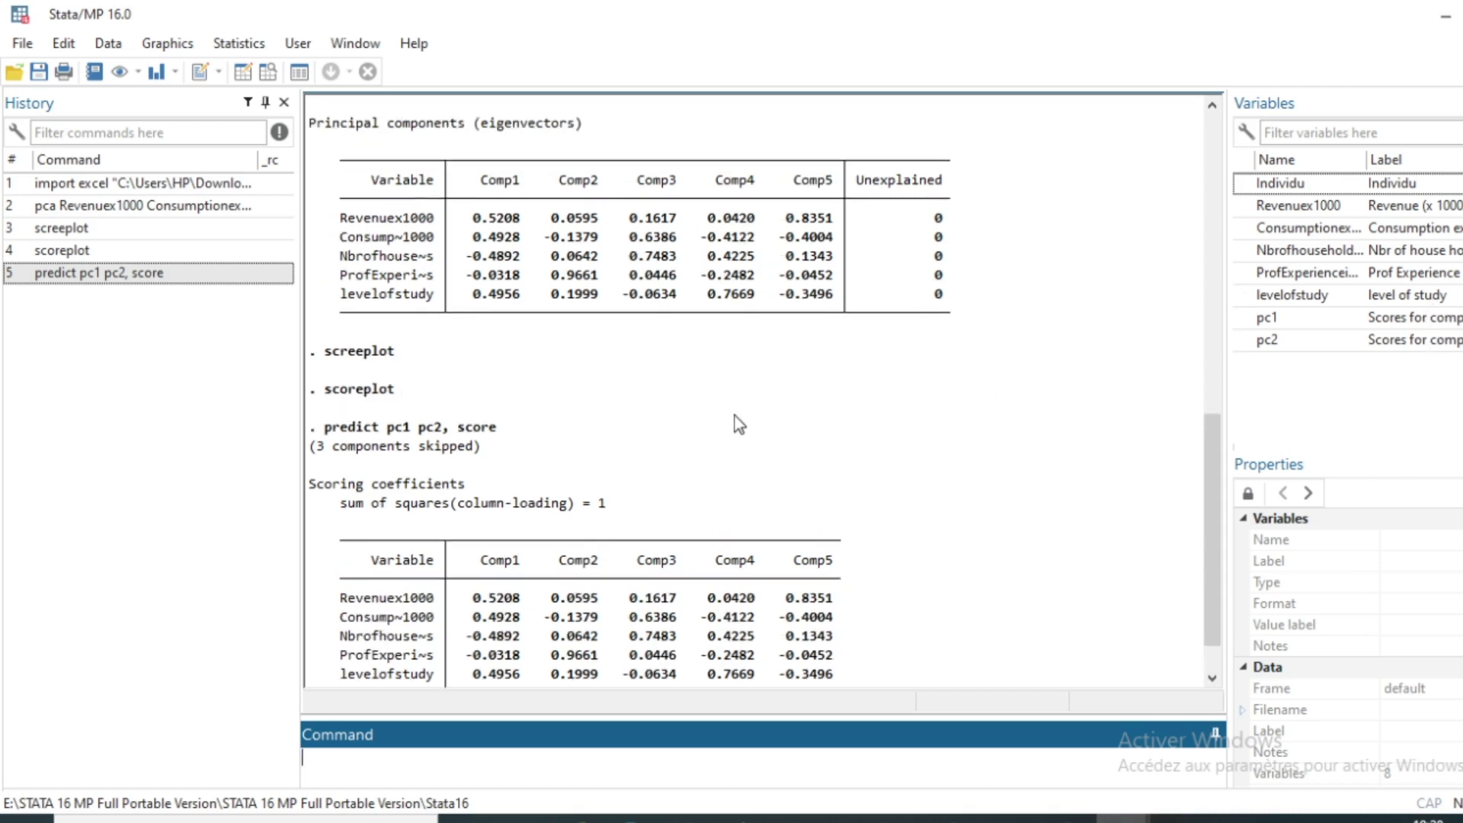
scroll(735, 416, "up", 7)
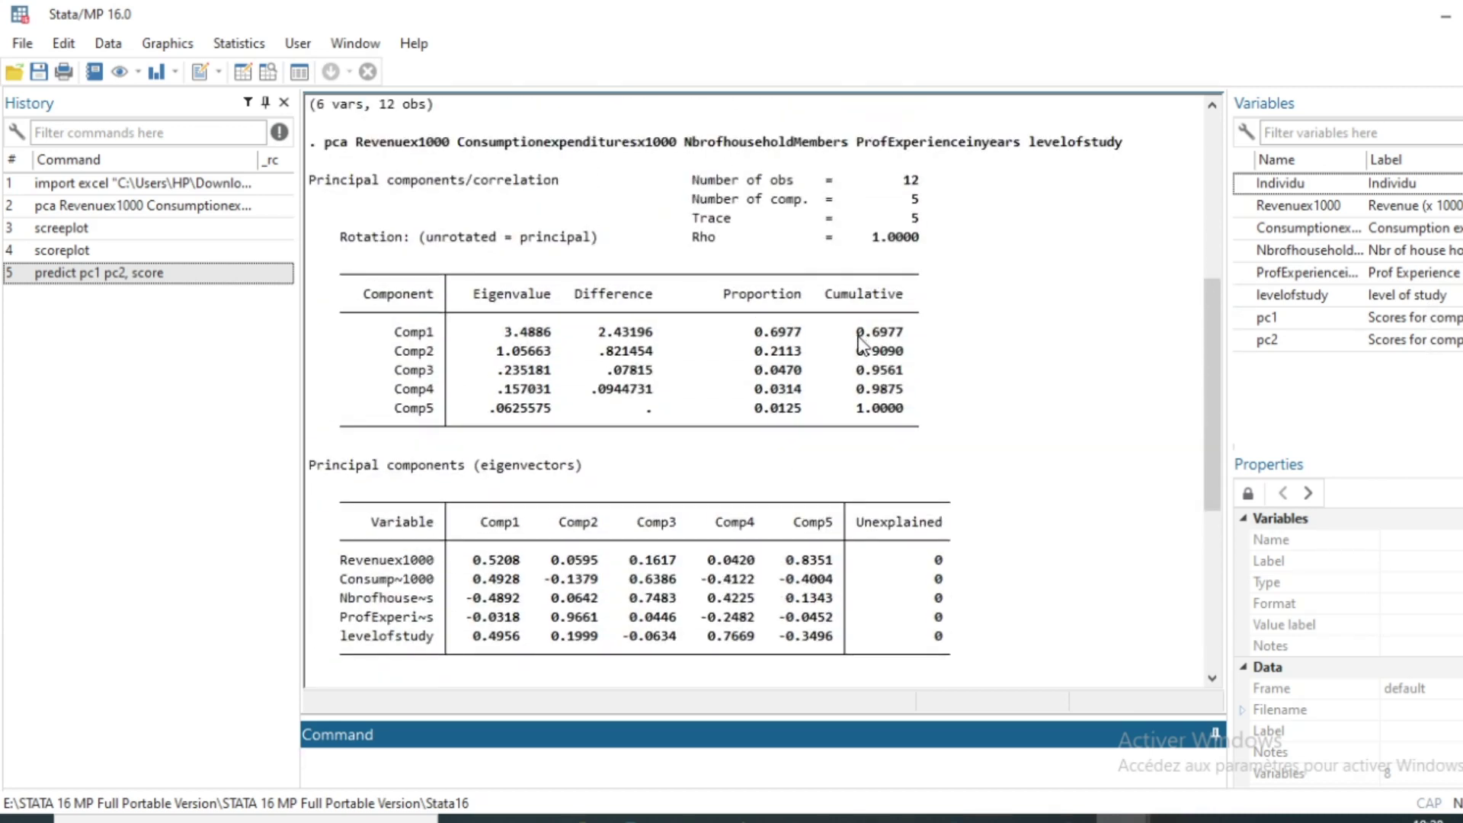
Step: Highlight the cumulative proportions of Comp1 and Comp2 in the principal components results table
left_click_drag(855, 333, 907, 337)
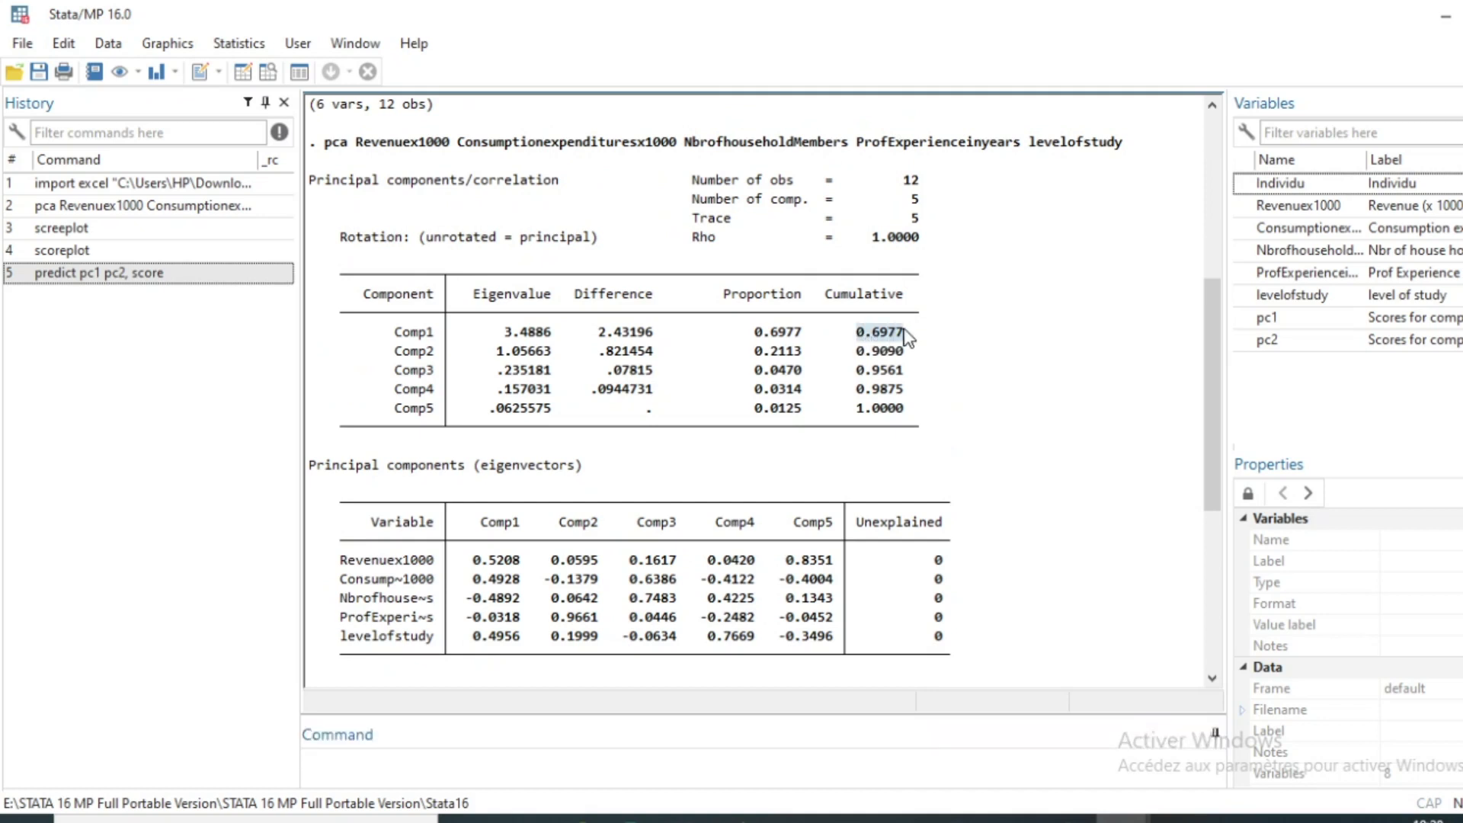
left_click(857, 330)
left_click_drag(859, 330, 892, 355)
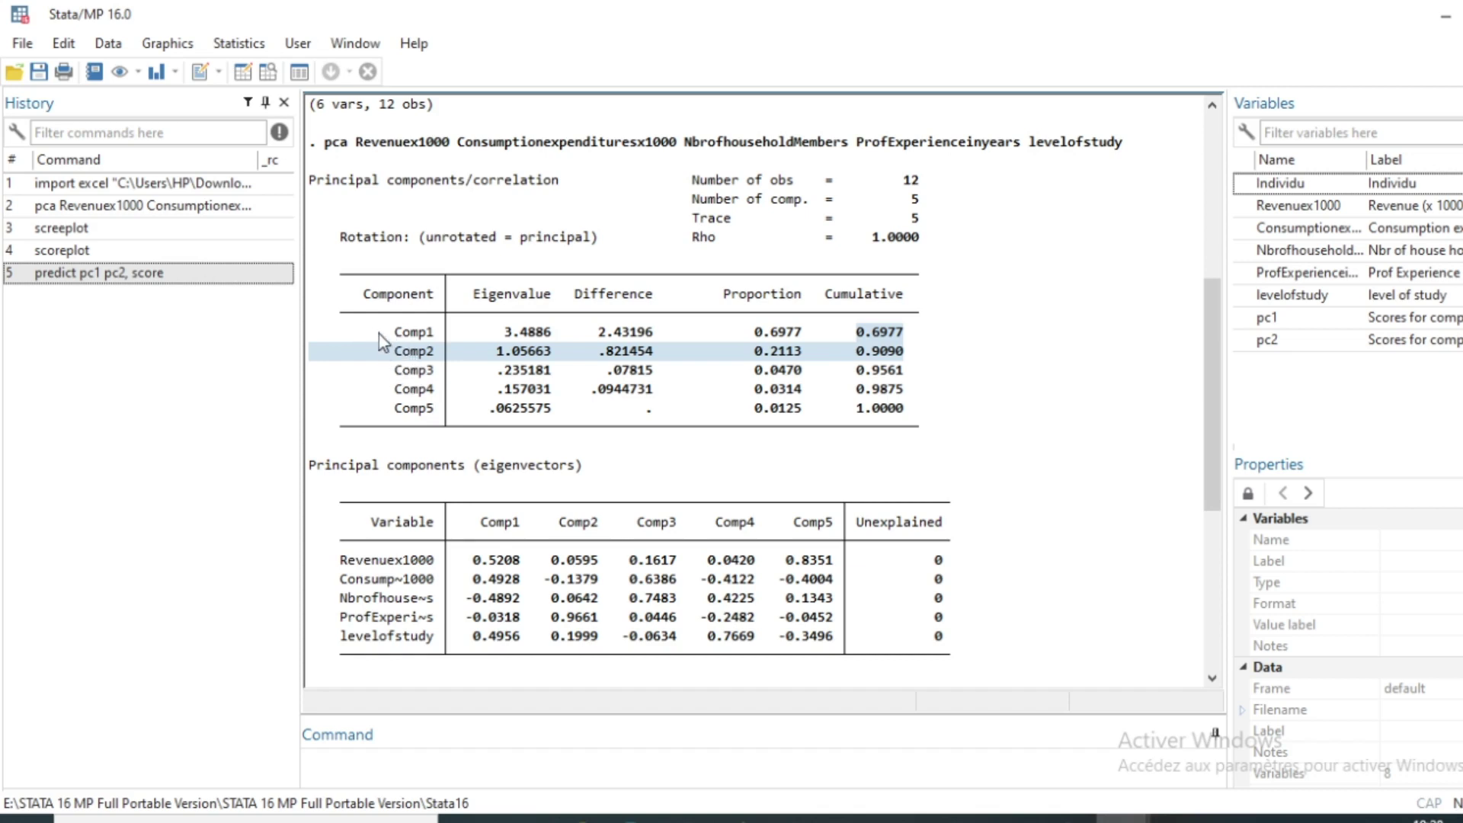
Step: Begin a command generating the variable id, with (0.6977/0.9090)*pc1 as the first weighted term
left_click(351, 752)
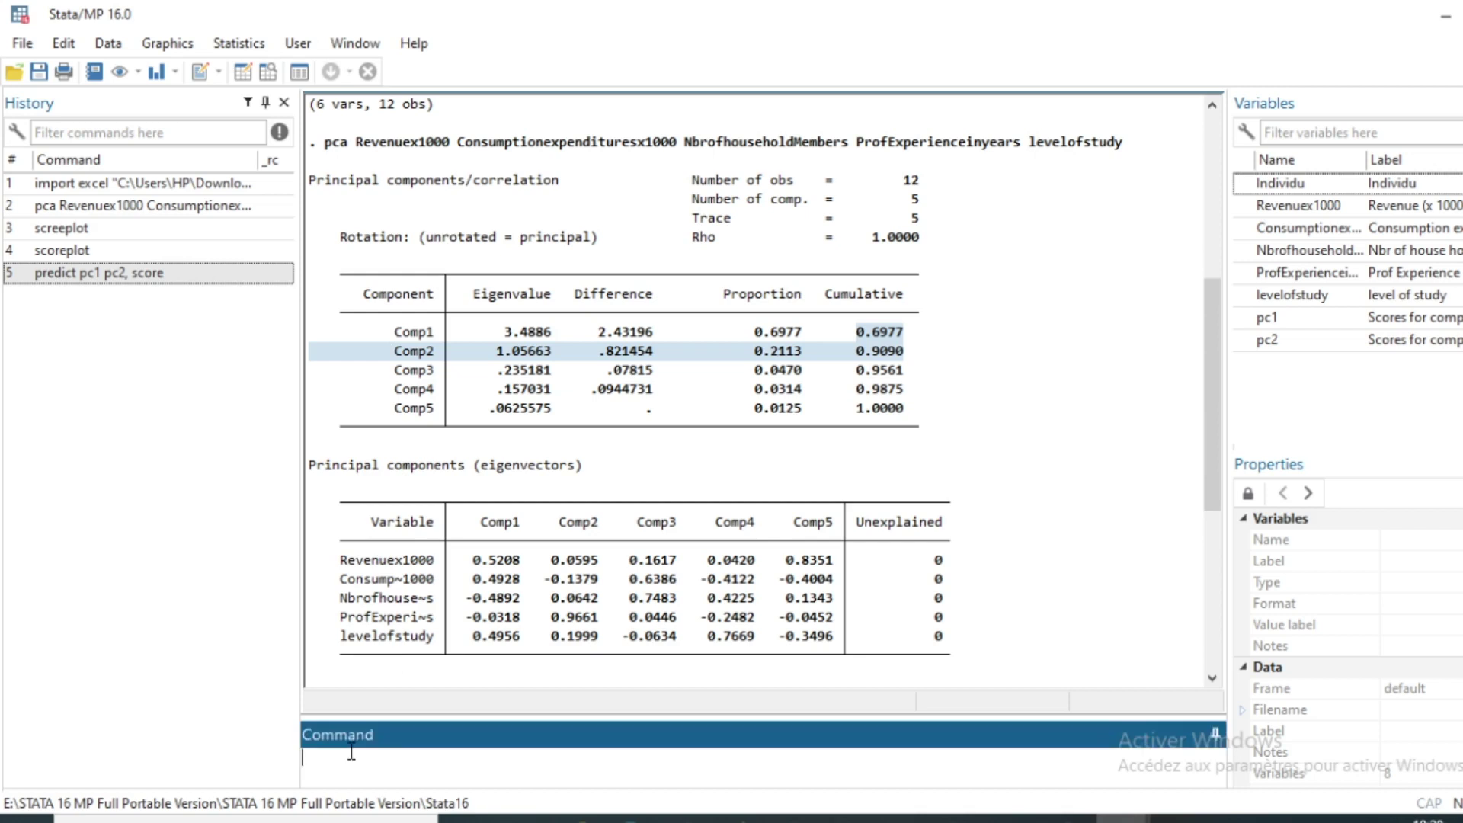
type("gen id=")
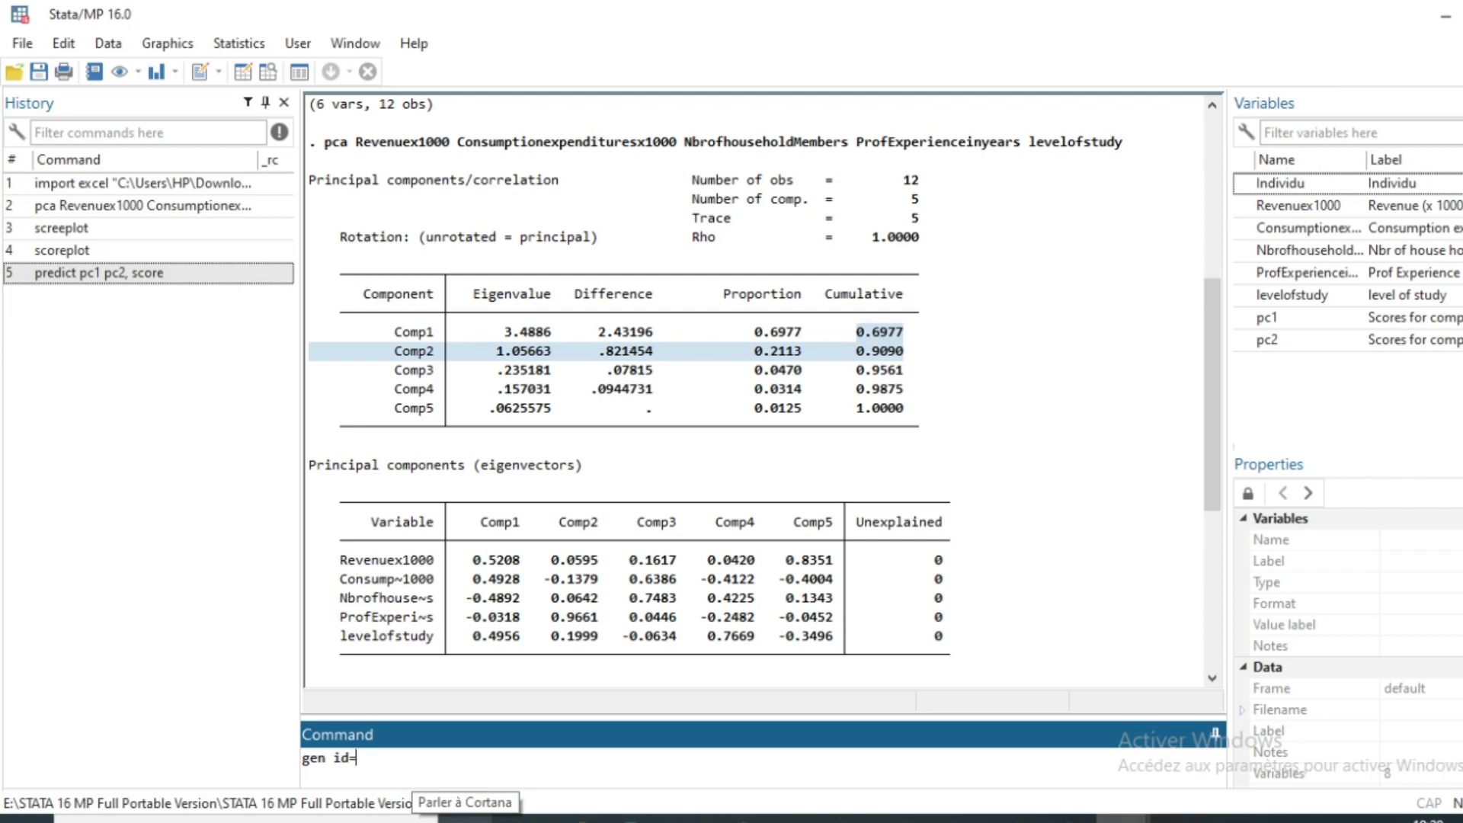
type("(")
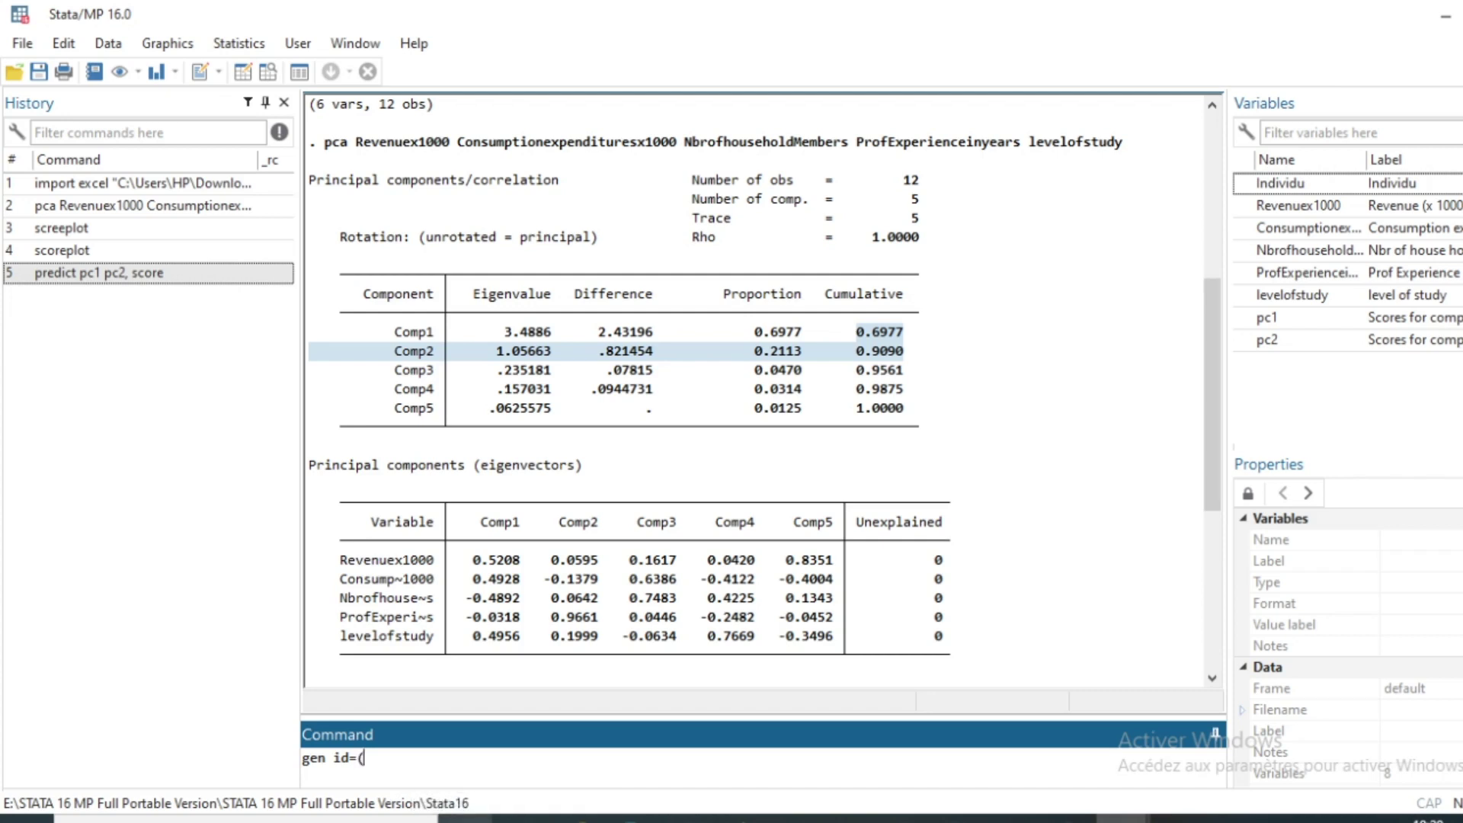
type("0.6977/0.9090)*")
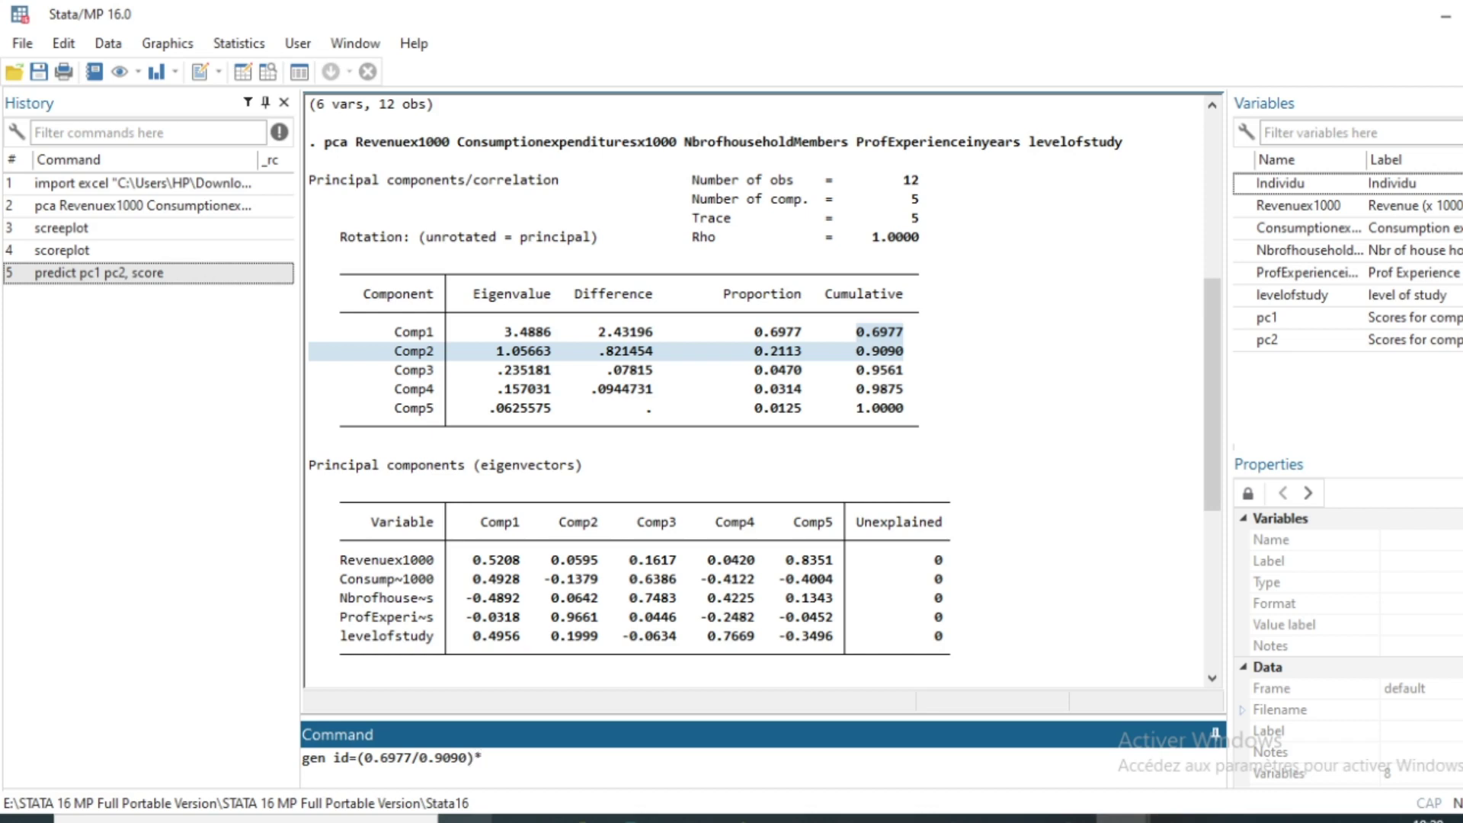
type("pc1")
Step: Add the second weighted term ((0.9090-0.6977)/0.9090)*pc2 to the id formula and run the command
type("+")
mouse_move(1320, 344)
type("(0.")
type("909")
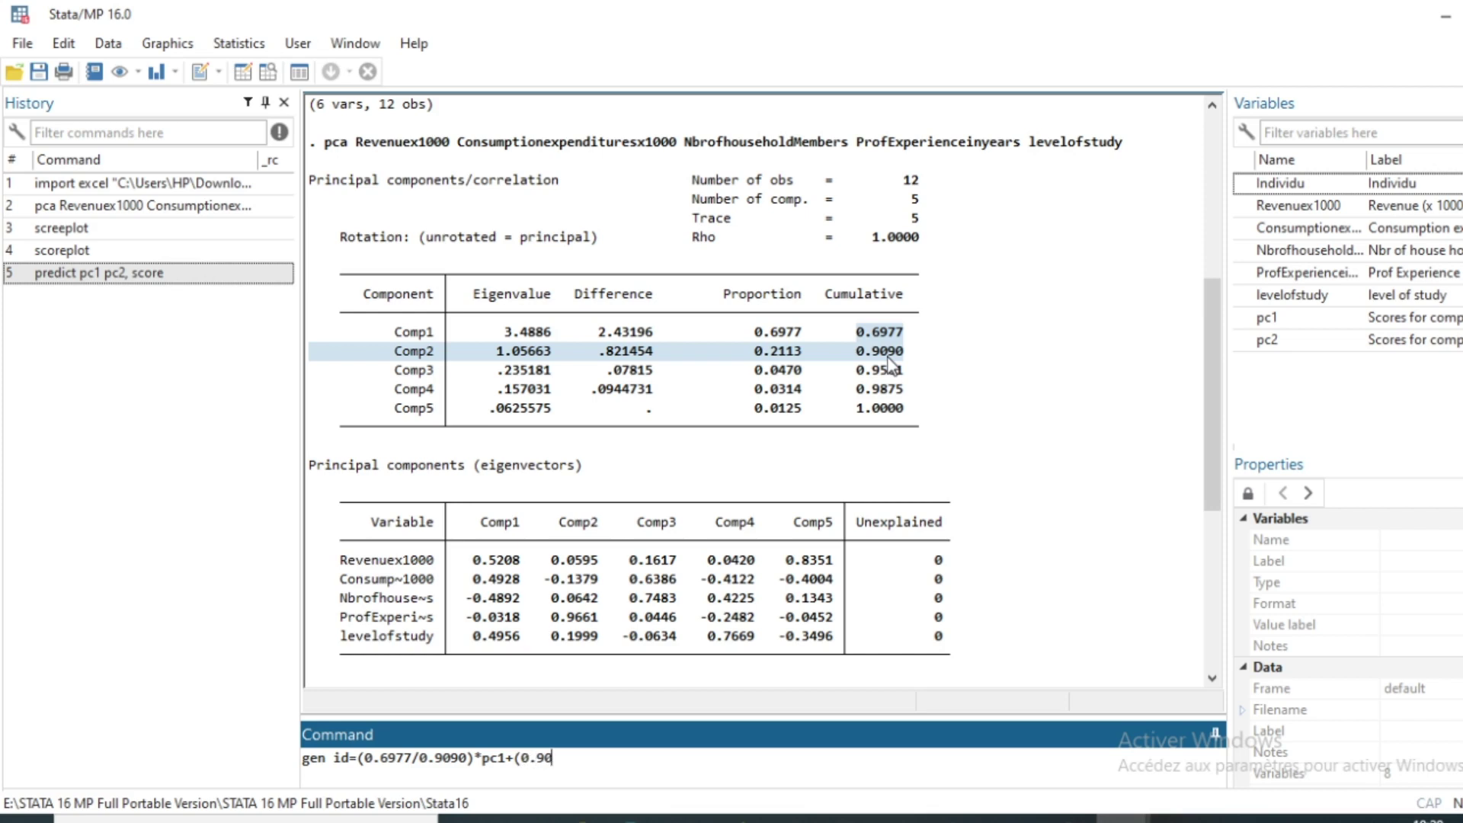
type("0-0.6977)/")
type("0.9090")
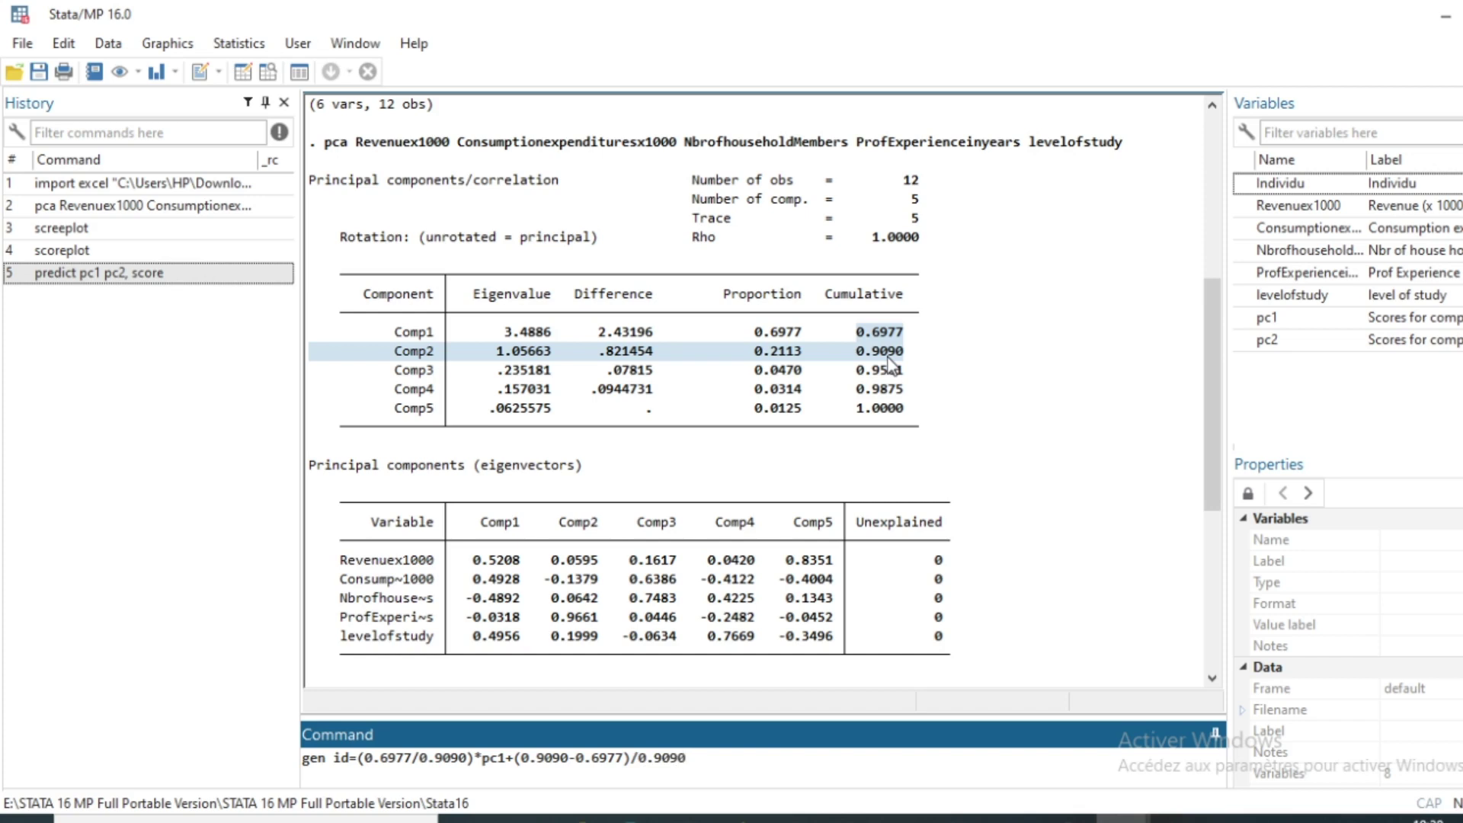
type(")")
left_click(516, 758)
type("(")
left_click(709, 758)
type("*")
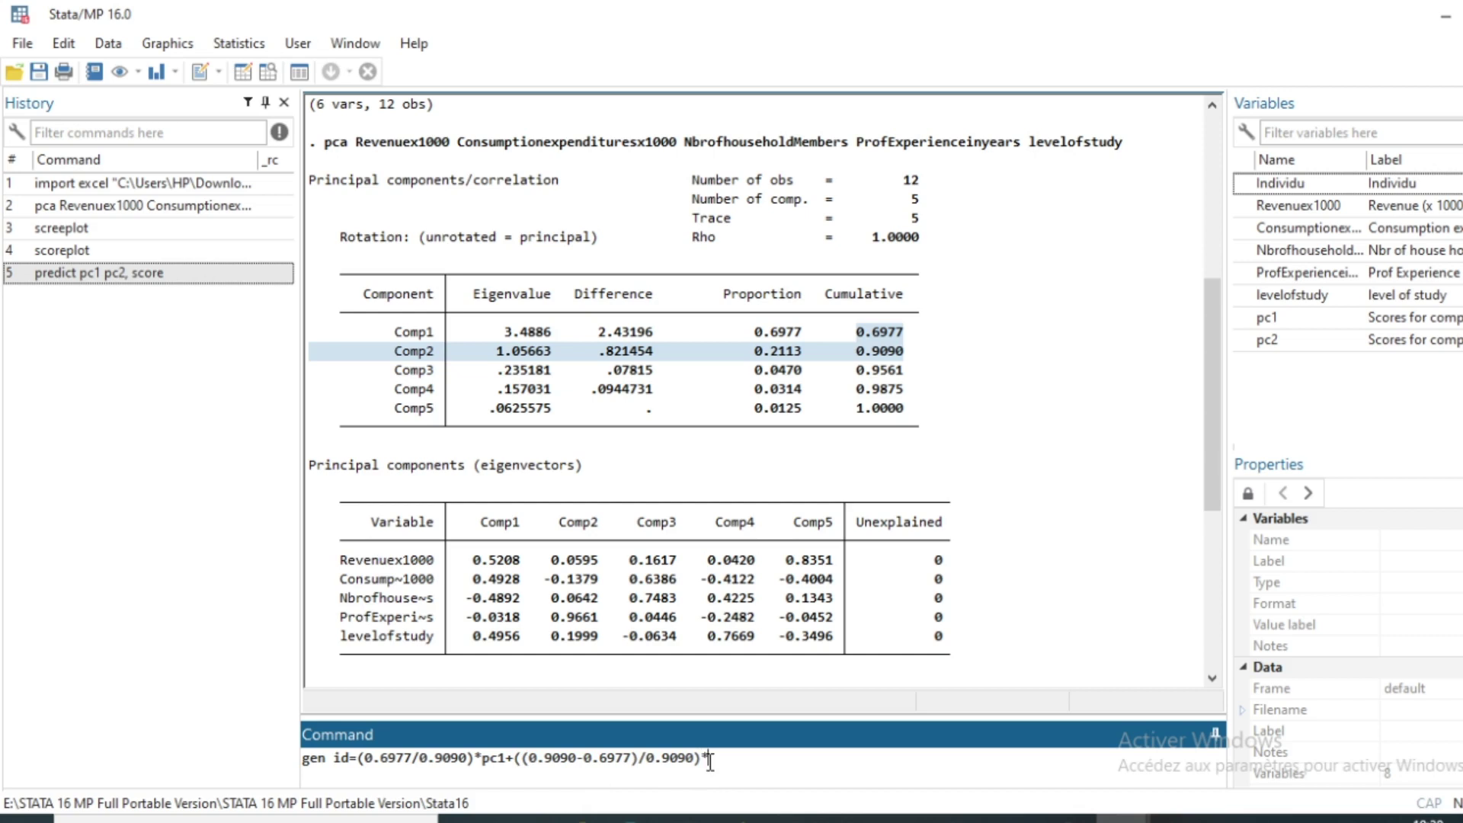
type("pc2")
key("Return")
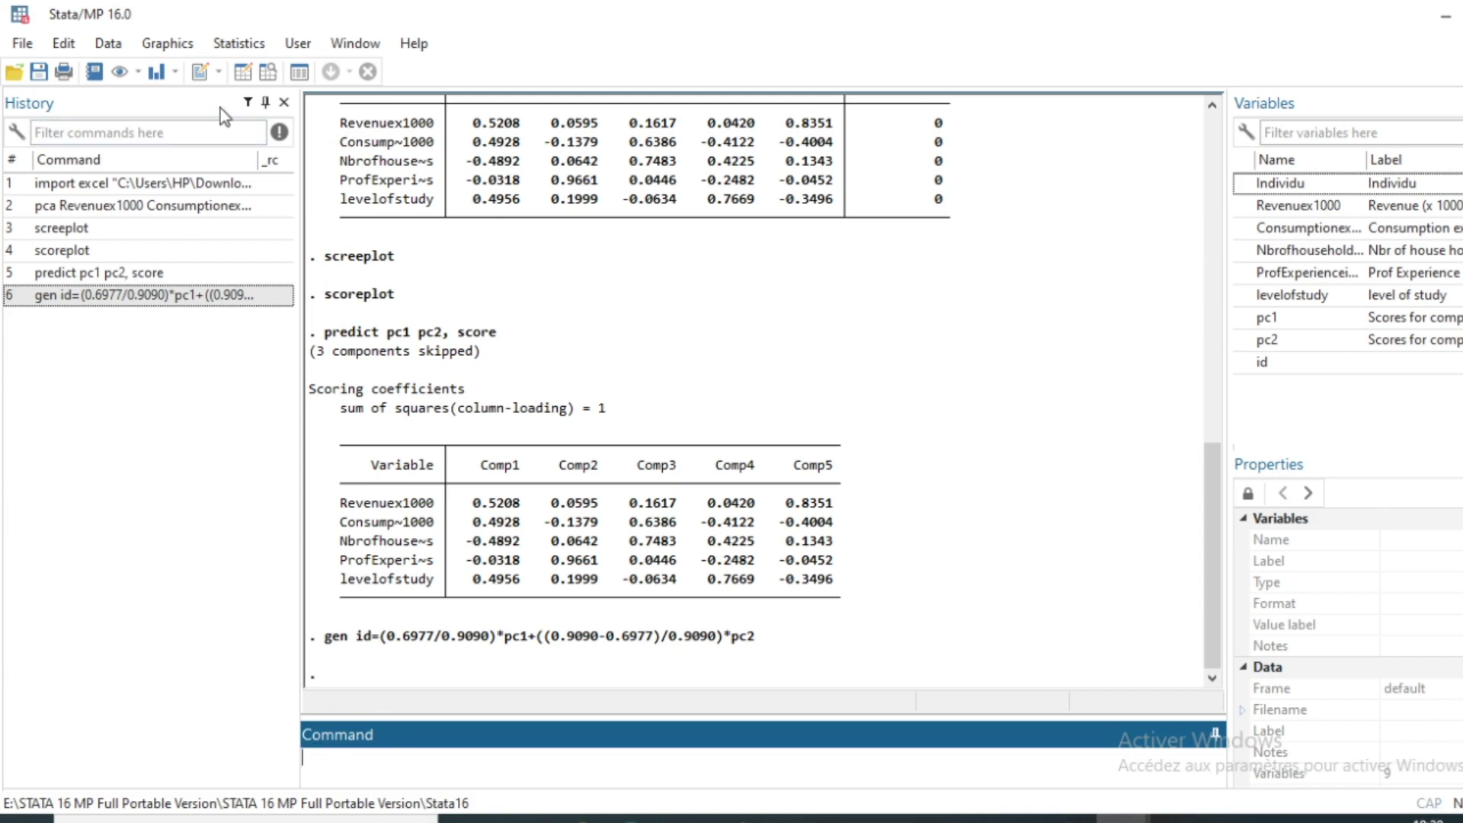
Step: Open the dataset in the Data Editor and examine the id values across all 12 observations
left_click(238, 81)
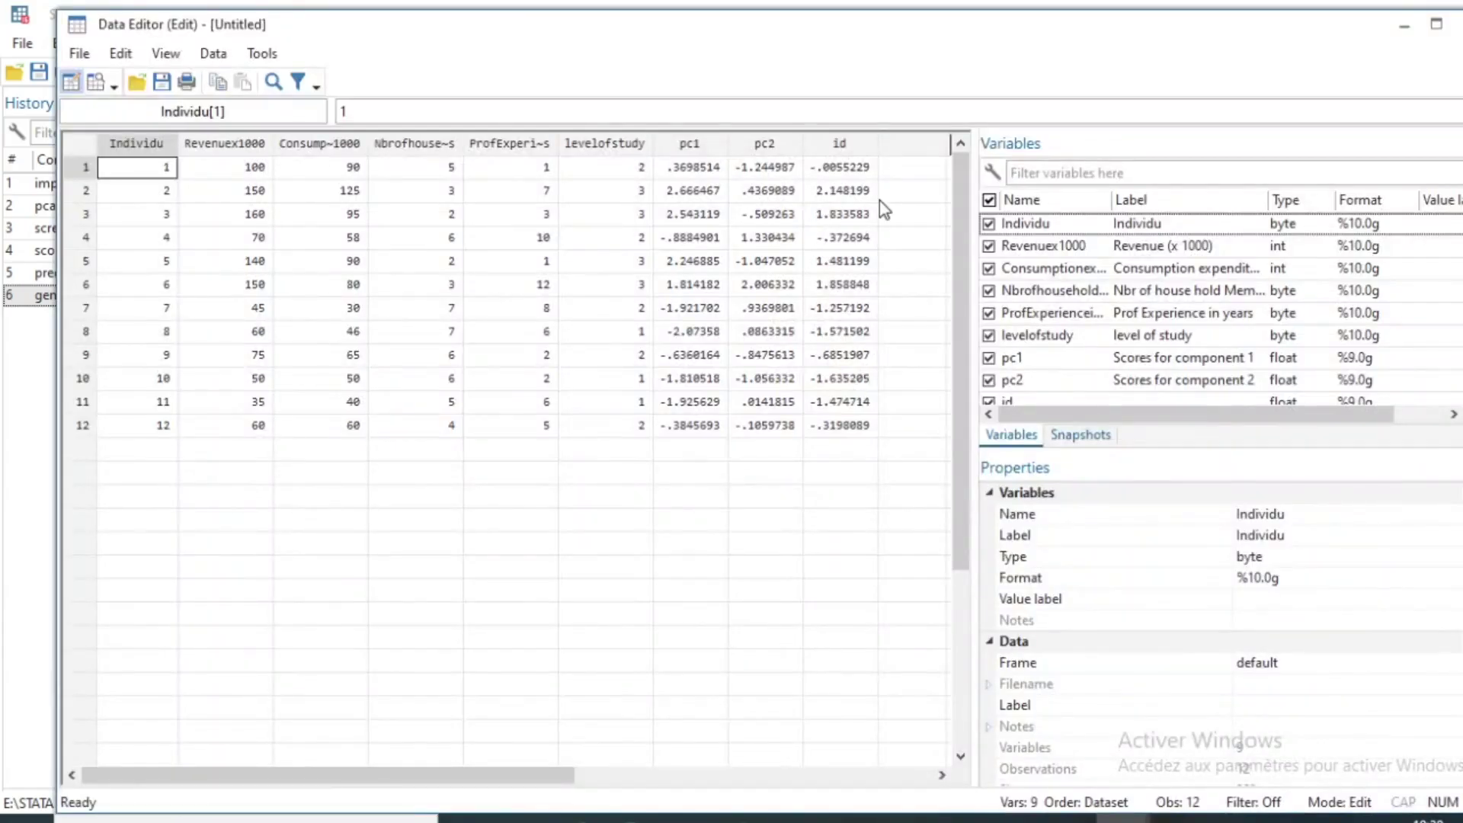
left_click_drag(844, 167, 851, 431)
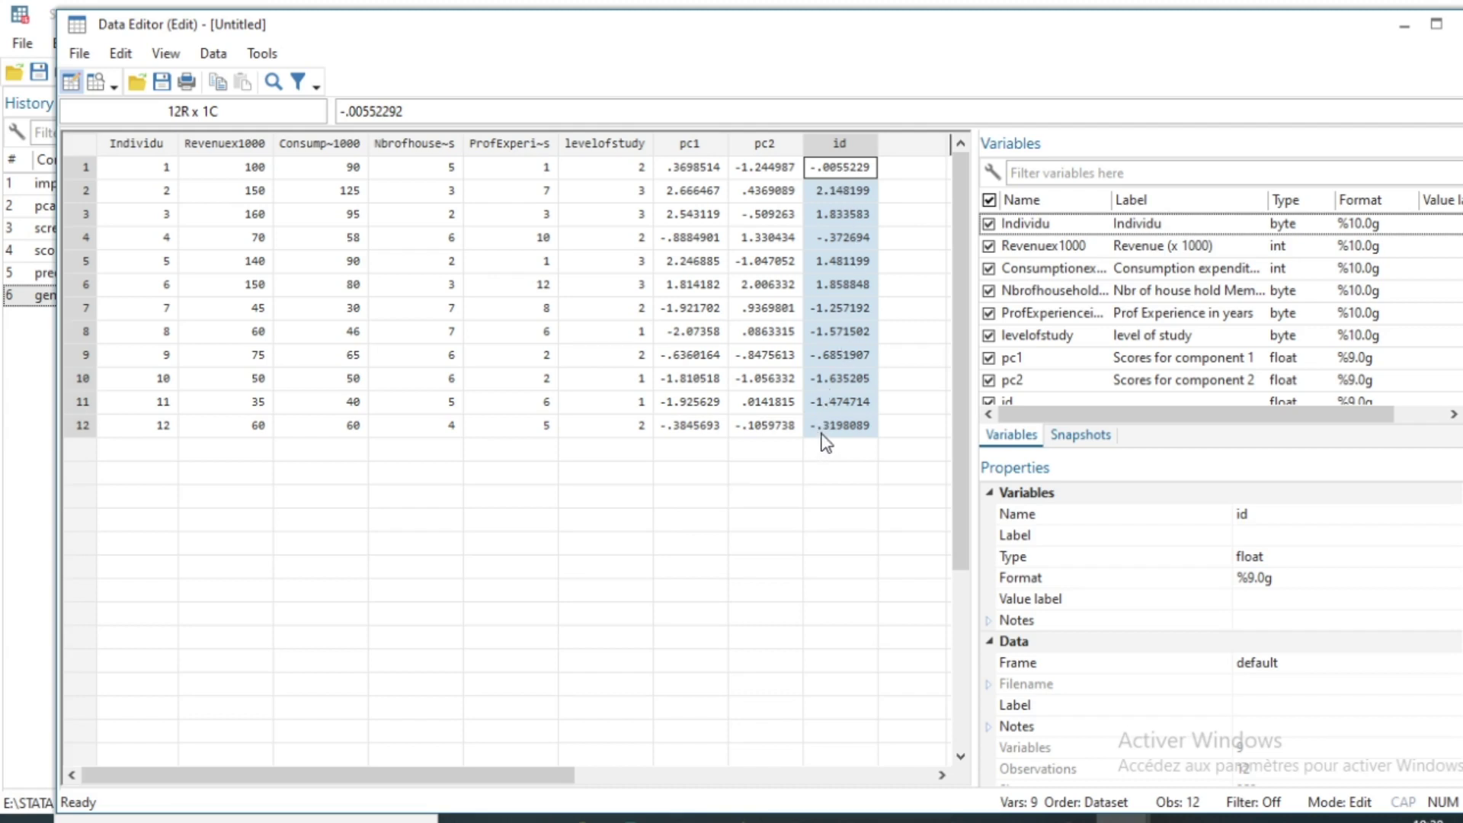
left_click(846, 196)
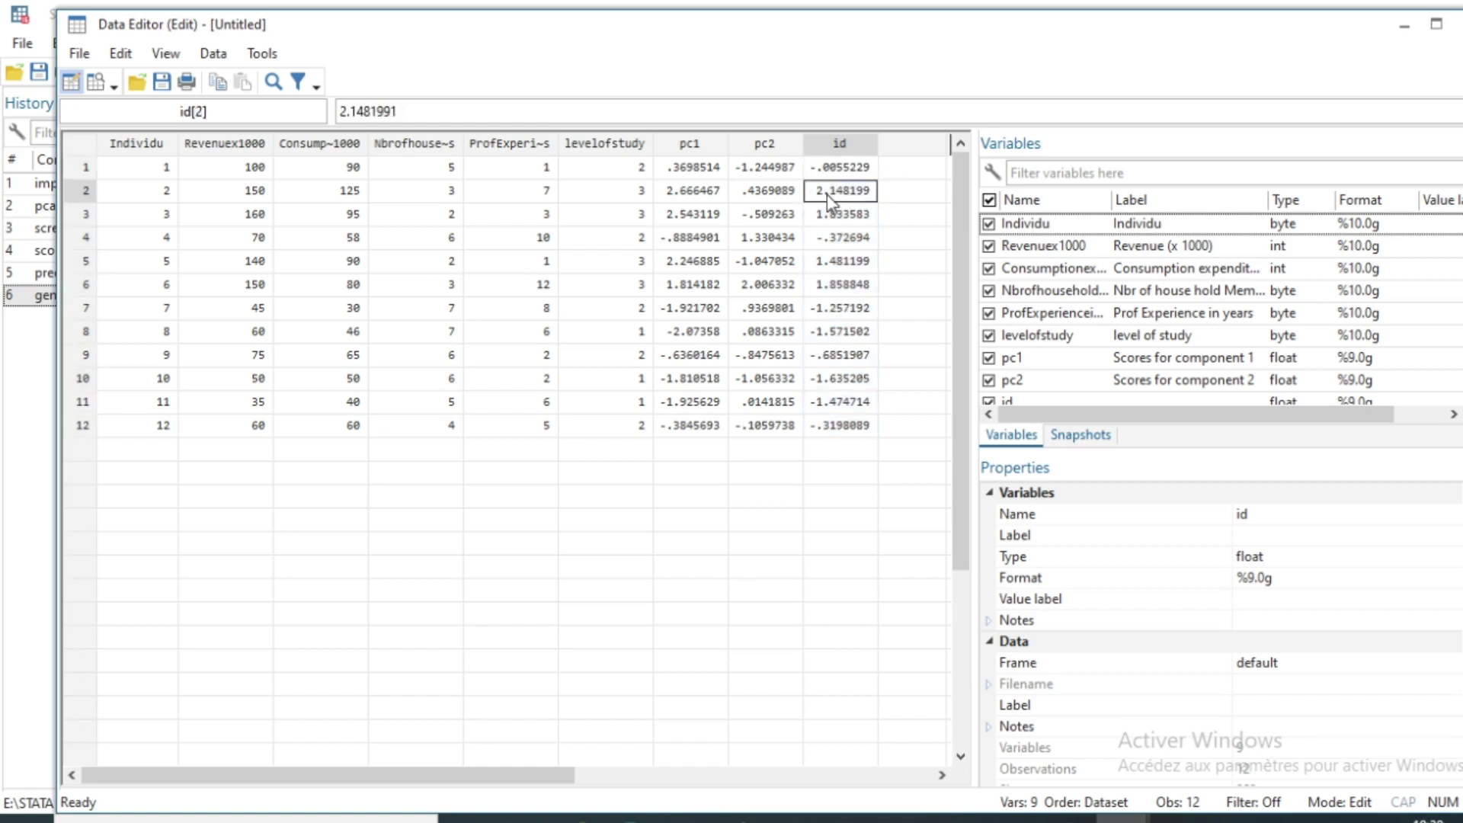